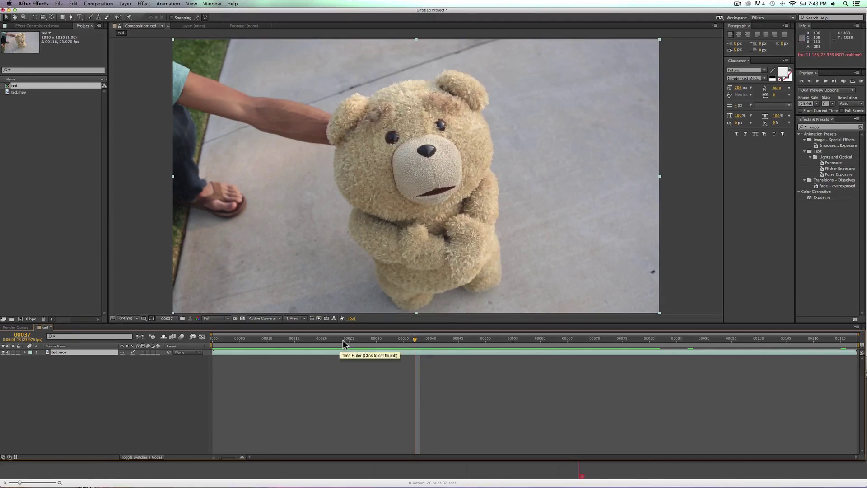
Paint Roto Brush strokes across the teddy bear's head in the ted.mov layer at frame 0.
{"action": "left_click_drag", "start_coordinate": [333, 339], "coordinate": [355, 361]}
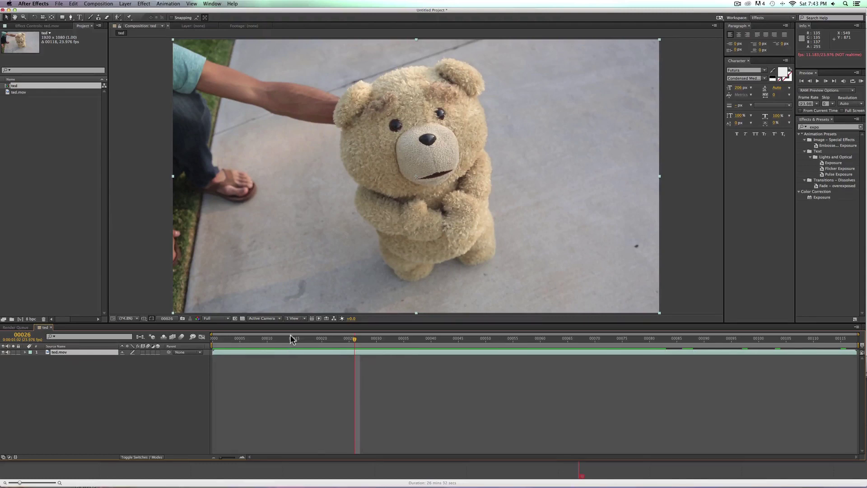
{"action": "left_click_drag", "start_coordinate": [352, 338], "coordinate": [165, 357]}
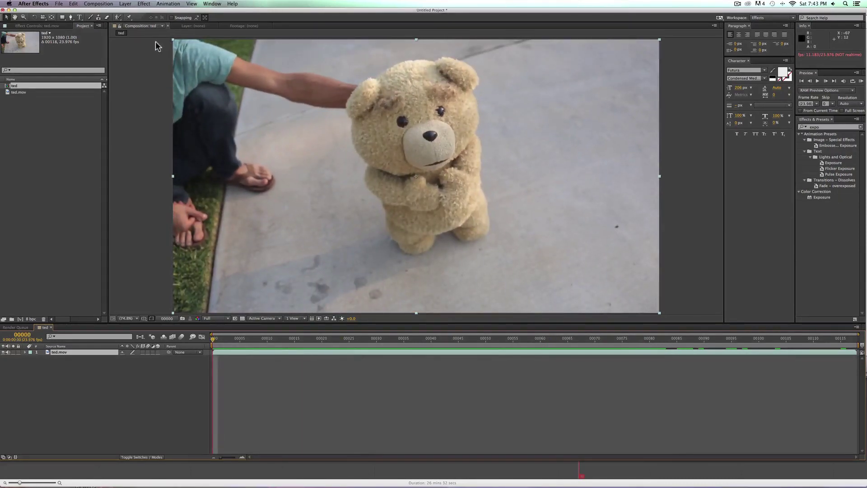
{"action": "left_click", "coordinate": [119, 17]}
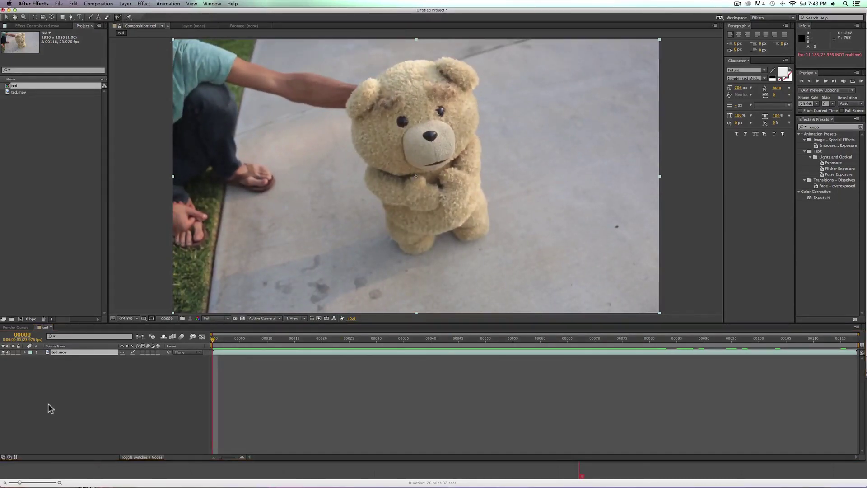
{"action": "double_click", "coordinate": [85, 352]}
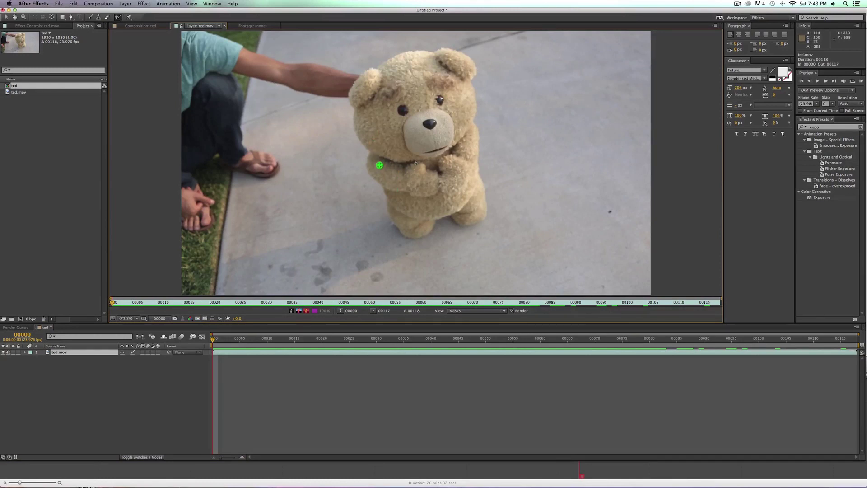
{"action": "mouse_move", "coordinate": [379, 167]}
{"action": "left_mouse_down"}
{"action": "mouse_move", "coordinate": [388, 131]}
{"action": "mouse_move", "coordinate": [365, 93]}
{"action": "left_mouse_up"}
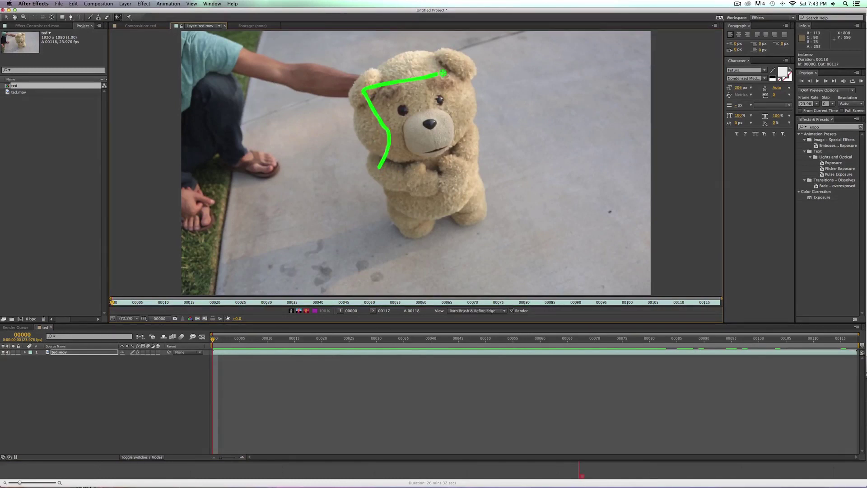
{"action": "left_click_drag", "start_coordinate": [446, 72], "coordinate": [455, 70]}
{"action": "key", "text": "super"}
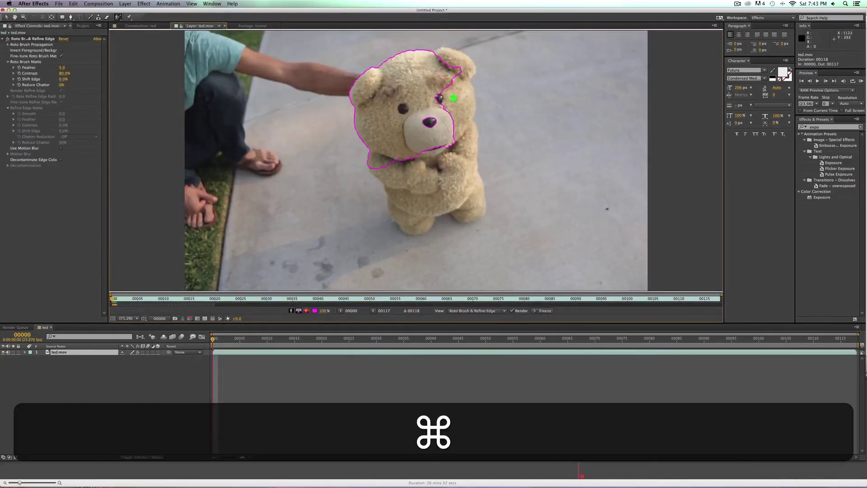
{"action": "left_click_drag", "start_coordinate": [441, 135], "coordinate": [447, 61]}
Play the Roto Brush propagation, return to frame 19 and add the bear's nose to the foreground selection.
{"action": "key", "text": "space"}
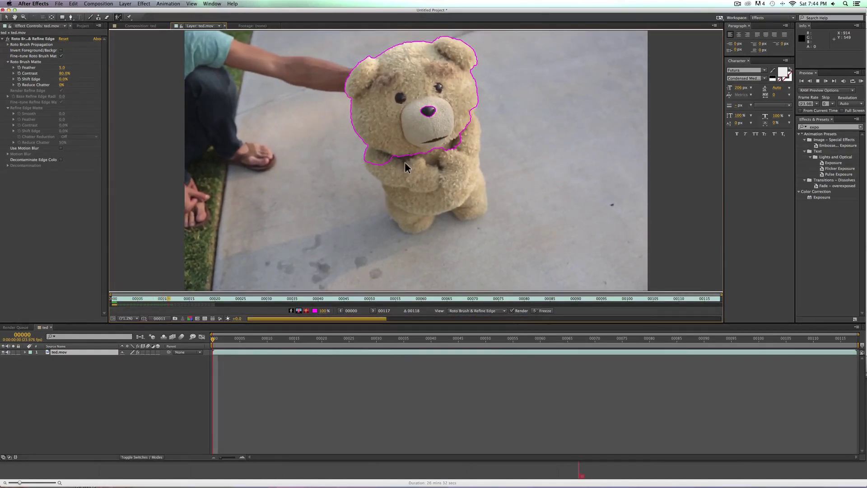
{"action": "key", "text": "space"}
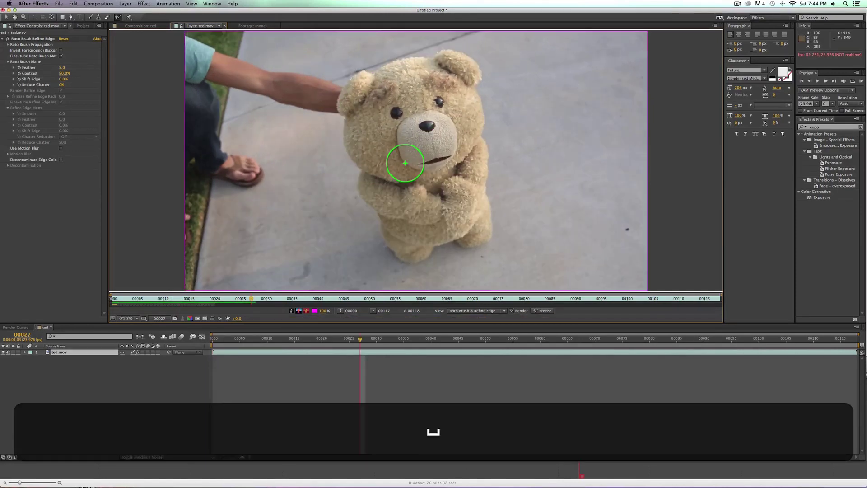
{"action": "left_click_drag", "start_coordinate": [246, 301], "coordinate": [215, 302]}
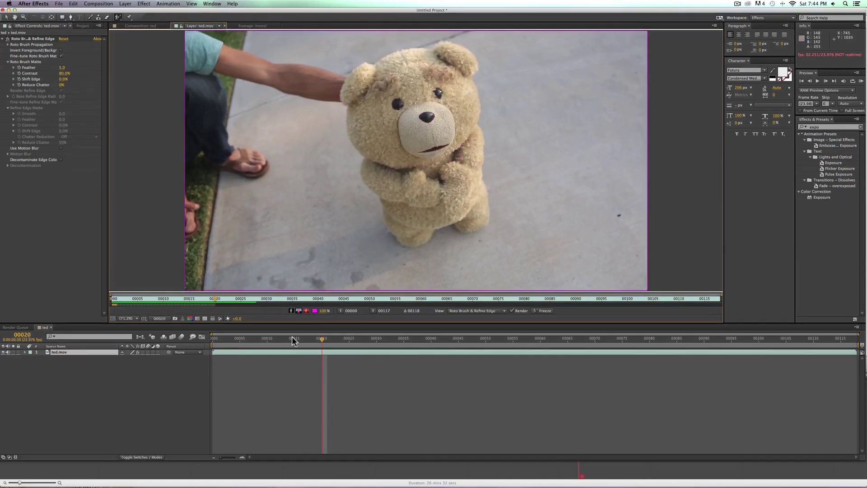
{"action": "key", "text": "super+Left"}
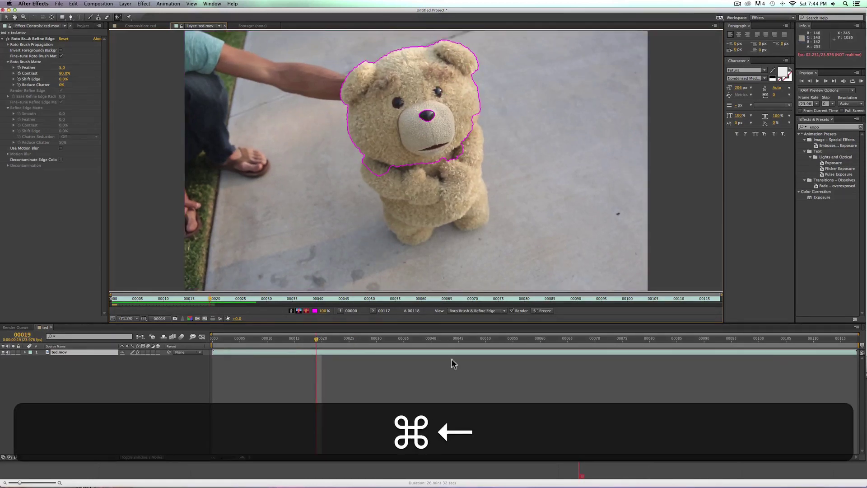
{"action": "left_click", "coordinate": [431, 115]}
Propagate the Roto Brush outline of the head through to frame 53 and freeze the result.
{"action": "key", "text": "space"}
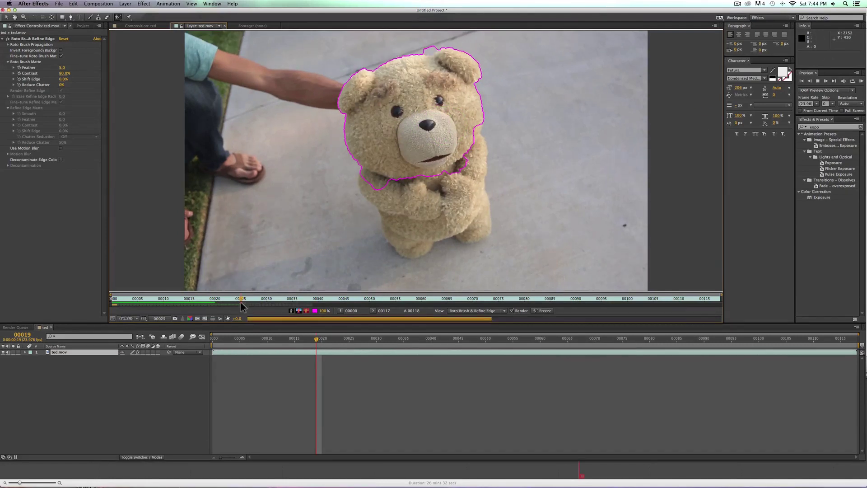
{"action": "key", "text": "super+Right"}
{"action": "key", "text": "super+Right"}
{"action": "key", "text": "super+Right"}
{"action": "key", "text": "super+Right"}
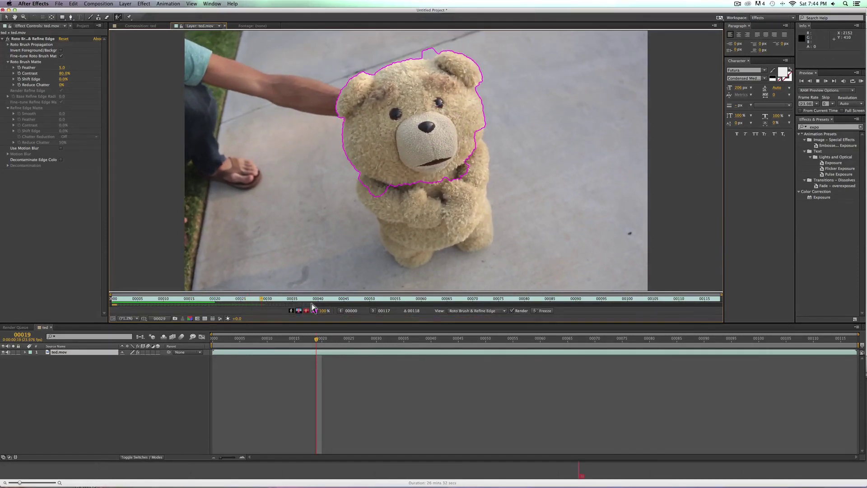
{"action": "key", "text": "space"}
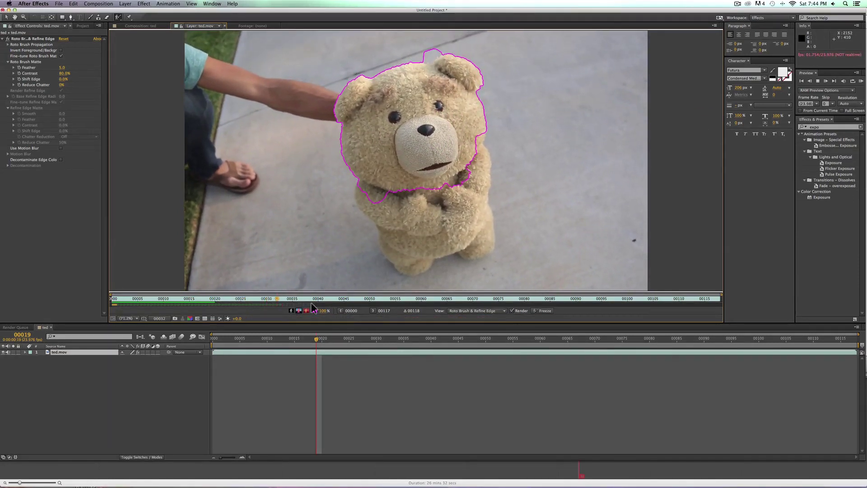
{"action": "key", "text": "space"}
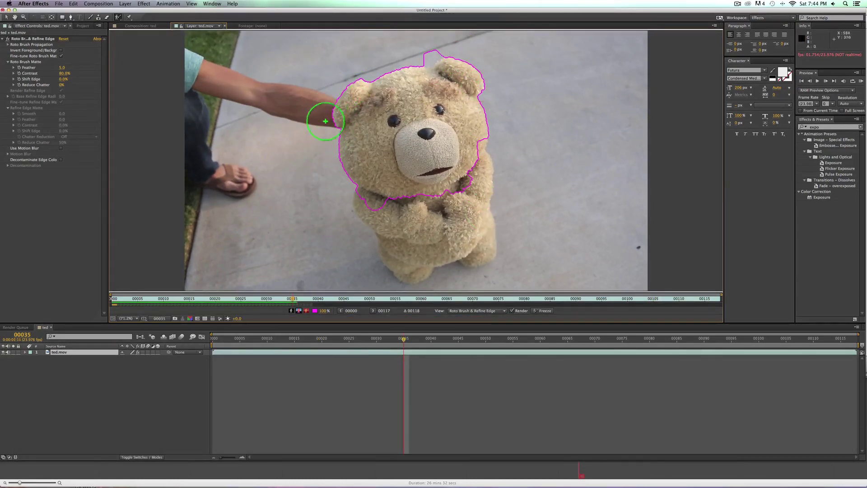
{"action": "key", "text": "space"}
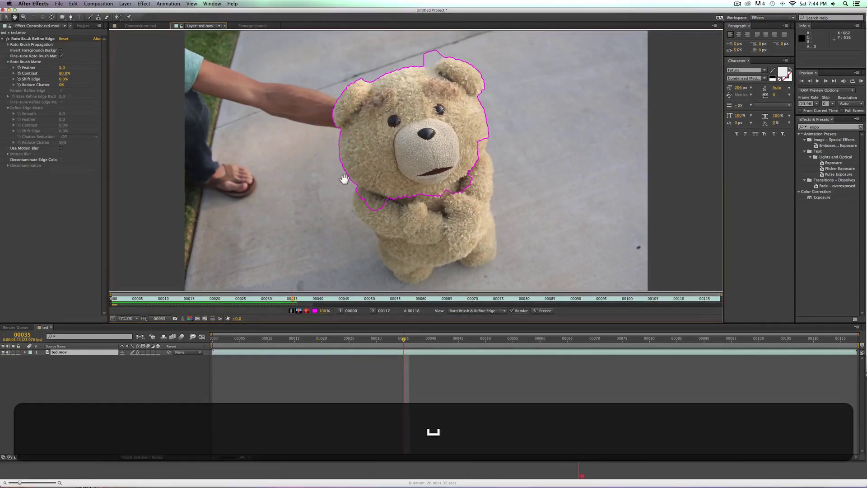
{"action": "key", "text": "space"}
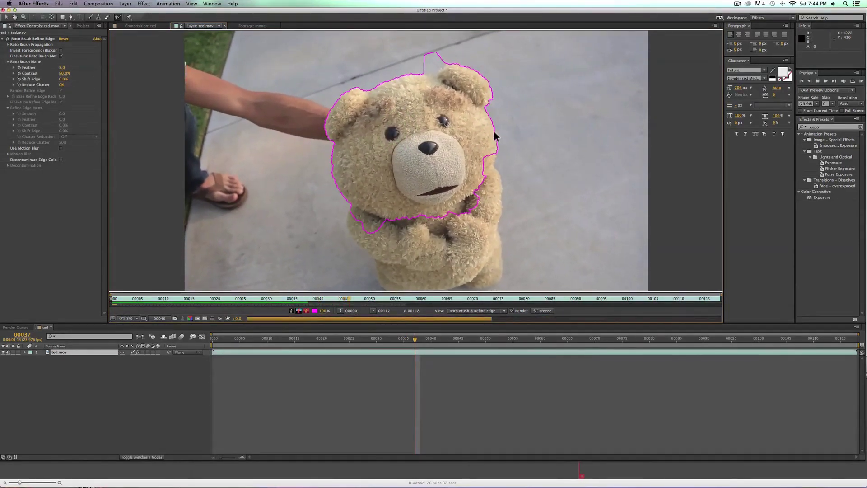
{"action": "key", "text": "comma"}
{"action": "key", "text": "space"}
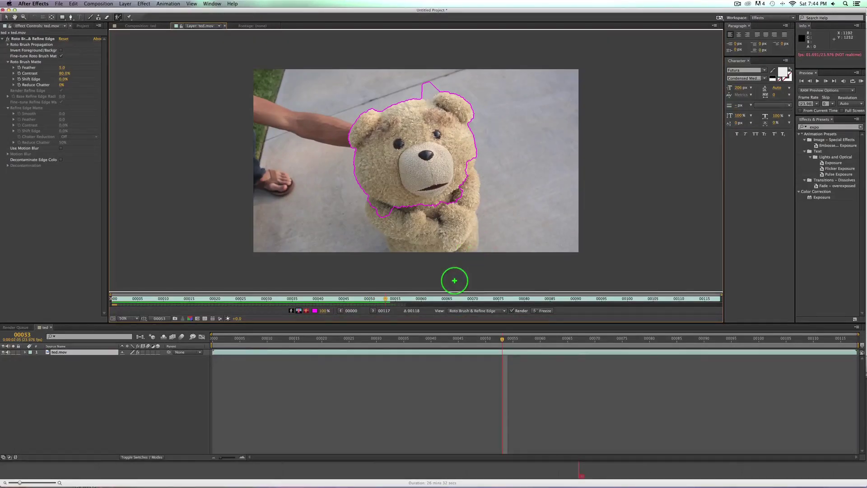
{"action": "left_click", "coordinate": [545, 312]}
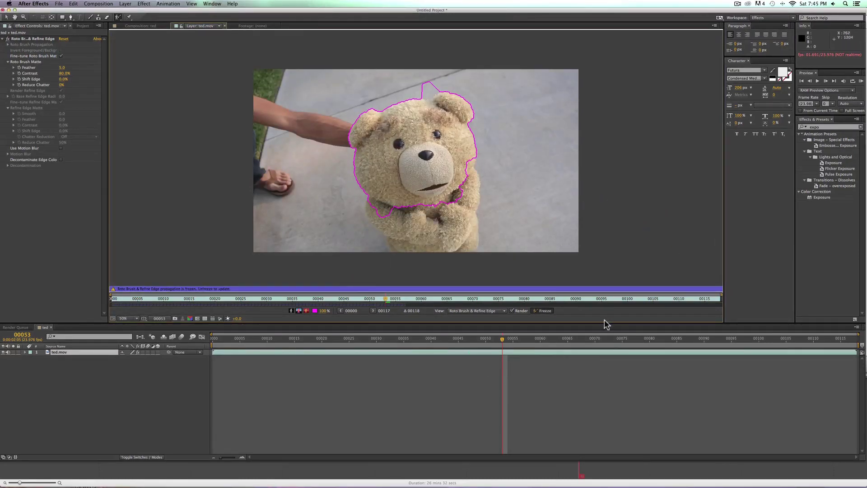
Trim the ted.mov layer in the composition to end at frame 53 and end the work area there.
{"action": "left_click", "coordinate": [155, 26]}
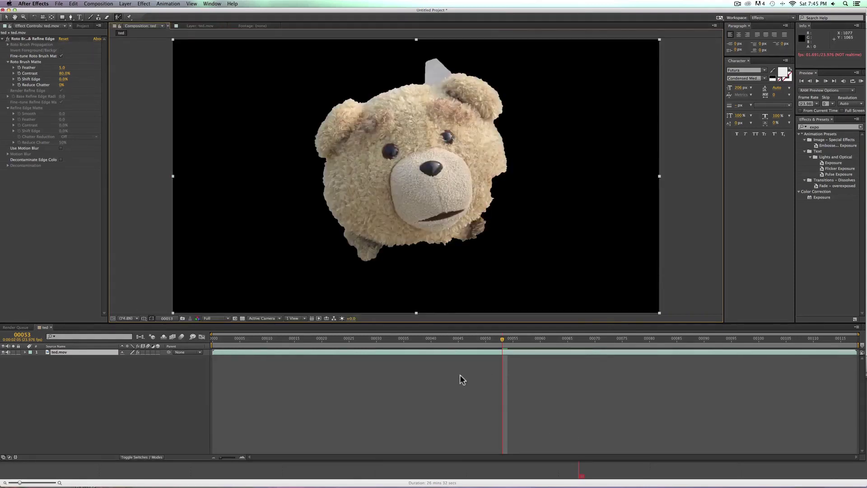
{"action": "left_click_drag", "start_coordinate": [449, 339], "coordinate": [499, 340]}
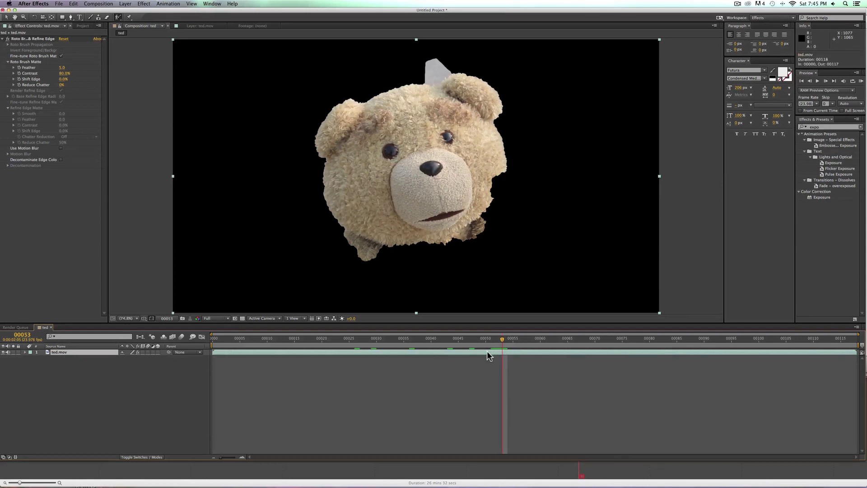
{"action": "key", "text": "alt+bracketright"}
{"action": "key", "text": "alt+n"}
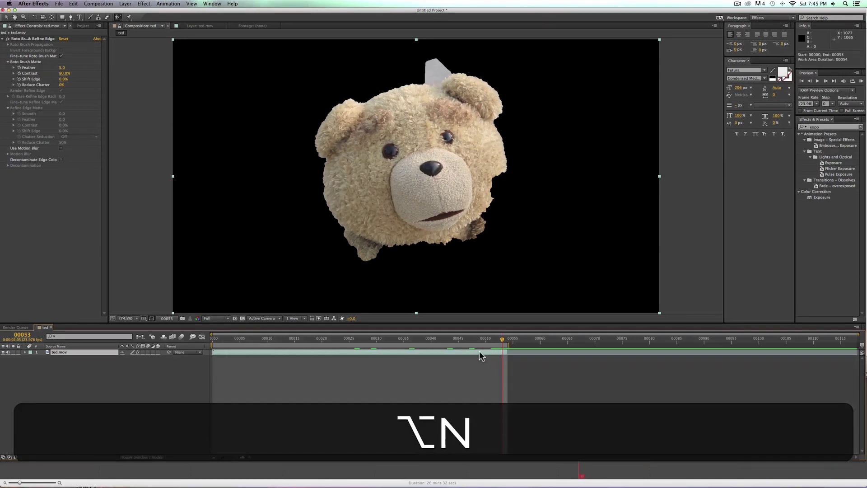
{"action": "key", "text": "n"}
Set the Roto Brush matte's Feather to 15 and Reduce Chatter to 5%, and preview the head cutout.
{"action": "left_click_drag", "start_coordinate": [456, 339], "coordinate": [274, 350]}
{"action": "key", "text": "space"}
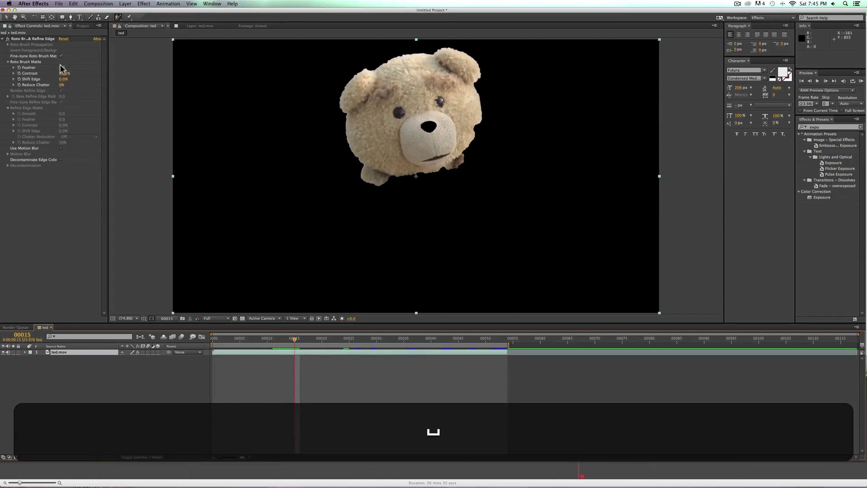
{"action": "key", "text": "Return"}
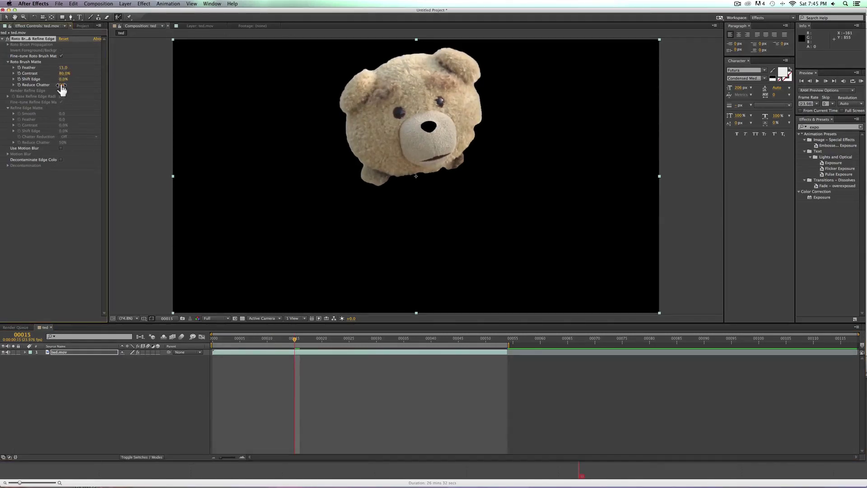
{"action": "type", "text": "5"}
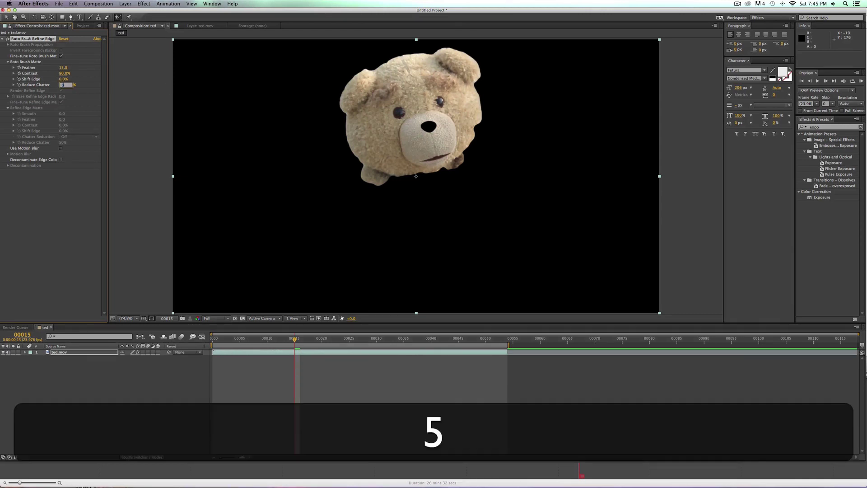
{"action": "key", "text": "Return"}
{"action": "key", "text": "space"}
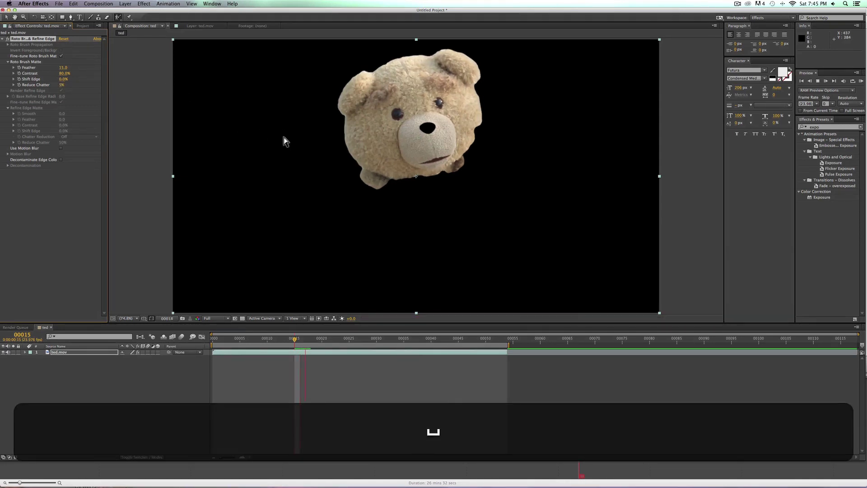
{"action": "key", "text": "space"}
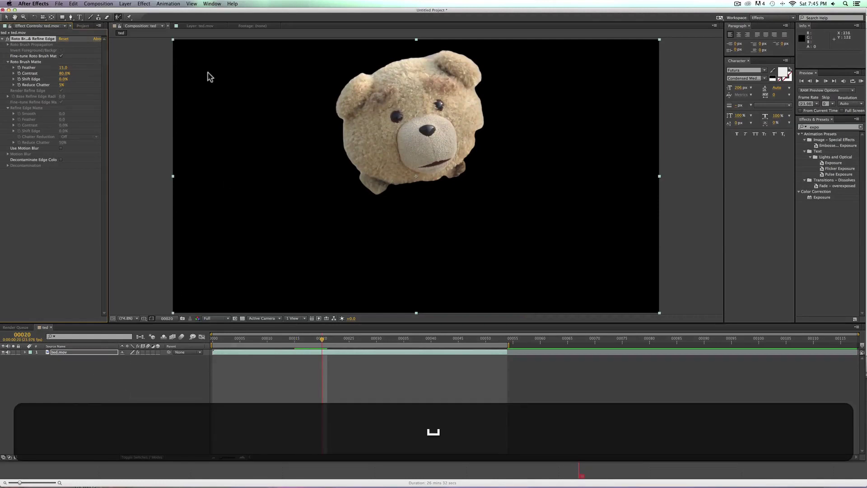
Duplicate the ted.mov layer and delete the Roto Brush & Refine Edge effect from the lower copy.
{"action": "left_click", "coordinate": [82, 26]}
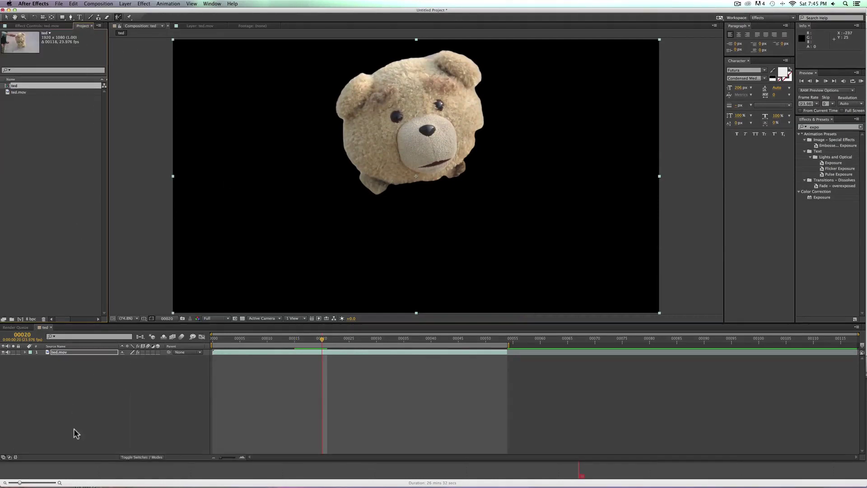
{"action": "left_click", "coordinate": [60, 352]}
{"action": "key", "text": "super+d"}
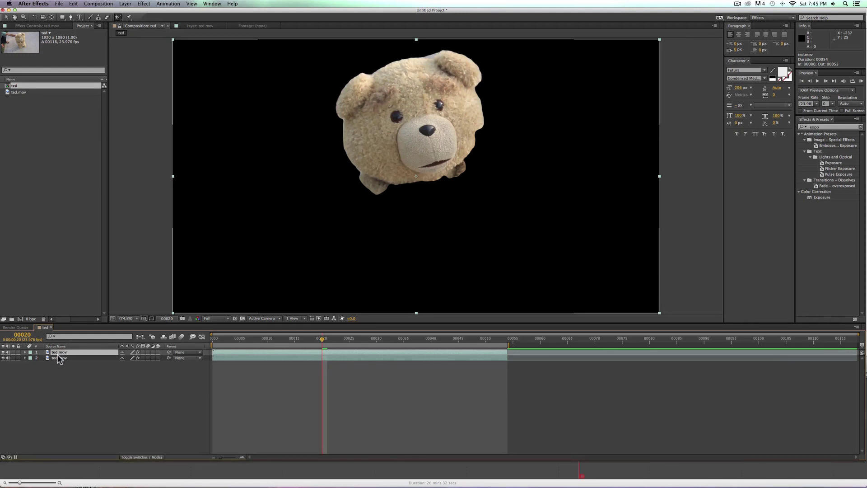
{"action": "left_click", "coordinate": [59, 357]}
{"action": "left_click", "coordinate": [48, 25]}
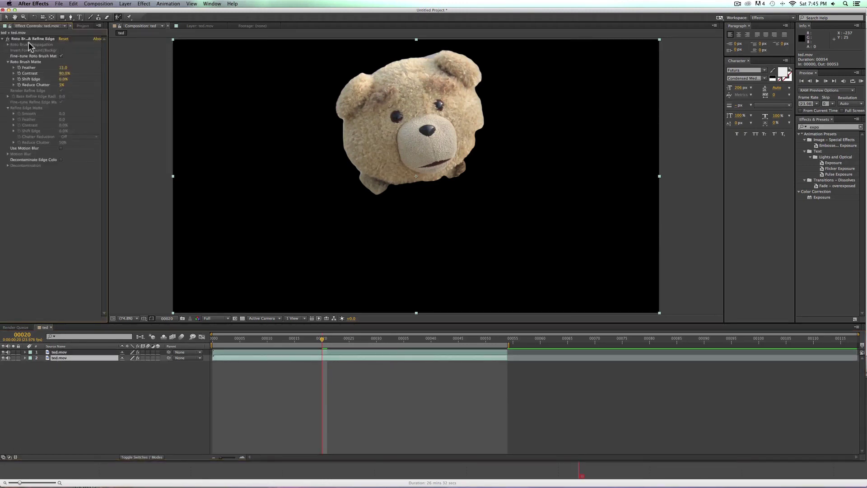
{"action": "left_click", "coordinate": [33, 39]}
{"action": "key", "text": "BackSpace"}
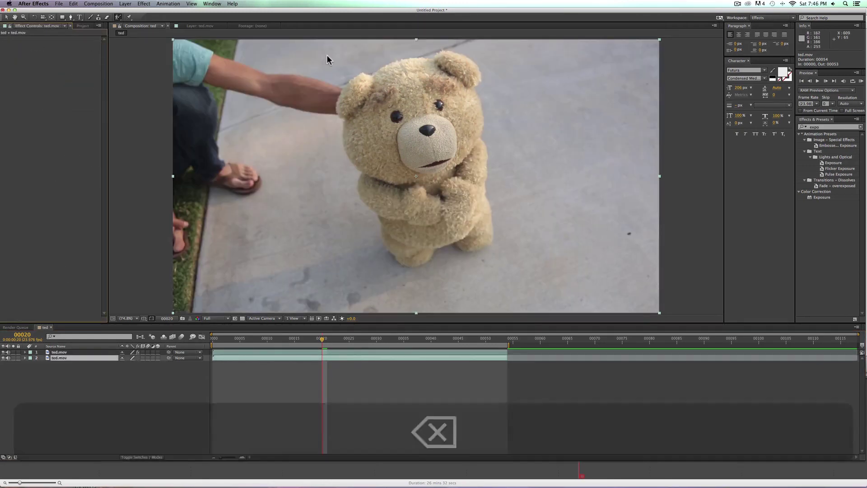
Draw a closed Pen tool mask on the lower ted.mov layer around the bear and pavement, excluding the arm and person.
{"action": "key", "text": "g"}
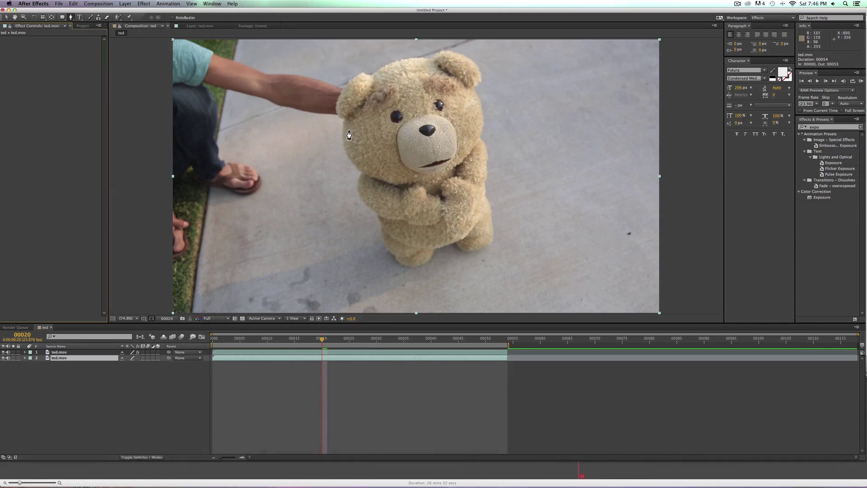
{"action": "left_click", "coordinate": [349, 131]}
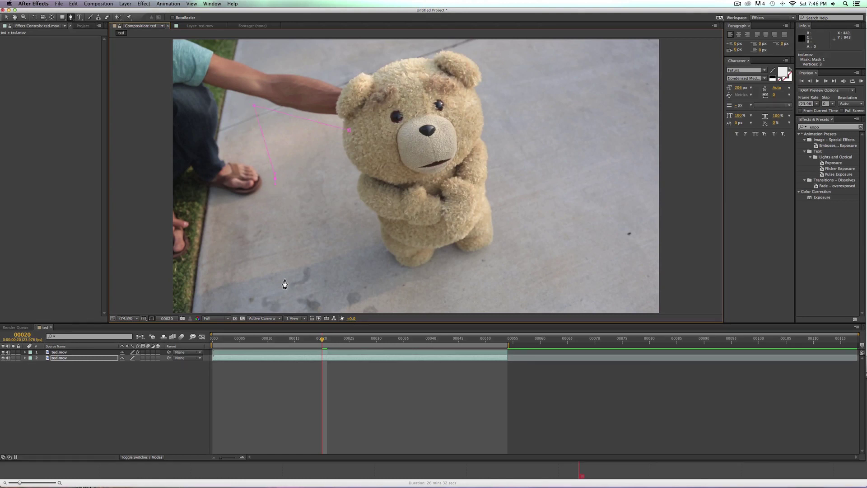
{"action": "scroll", "coordinate": [292, 287], "scroll_direction": "down", "scroll_amount": 3}
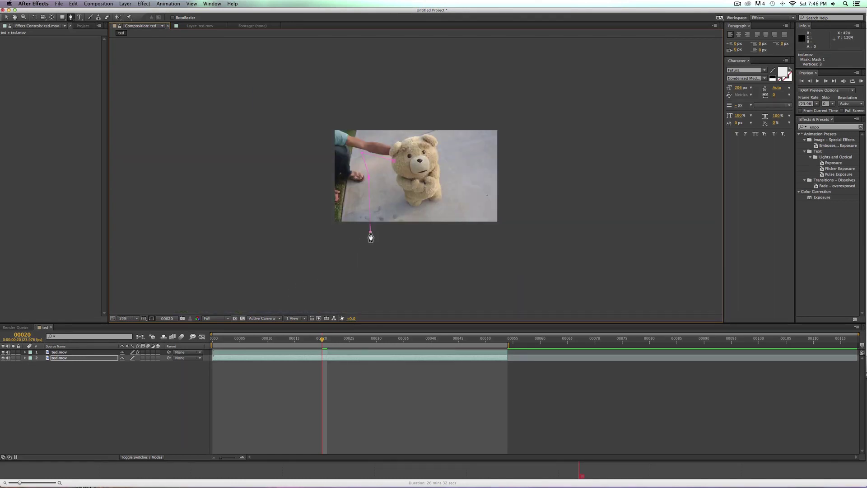
{"action": "left_click_drag", "start_coordinate": [500, 115], "coordinate": [491, 112]}
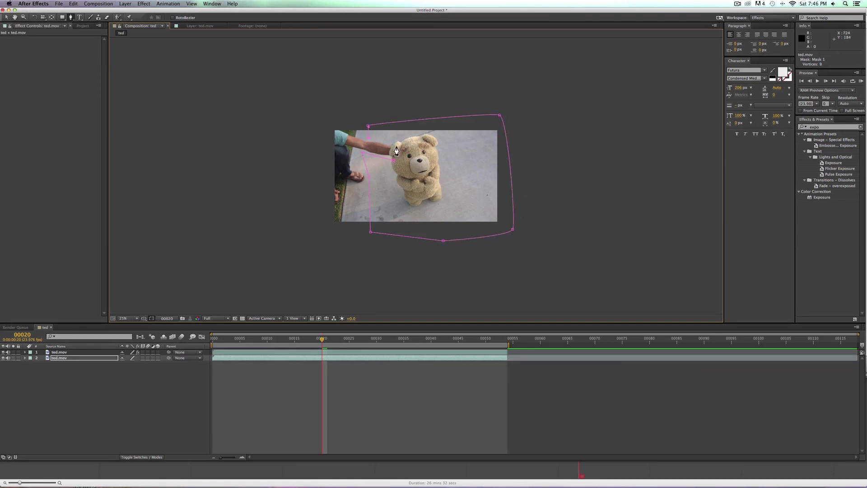
{"action": "key", "text": "comma"}
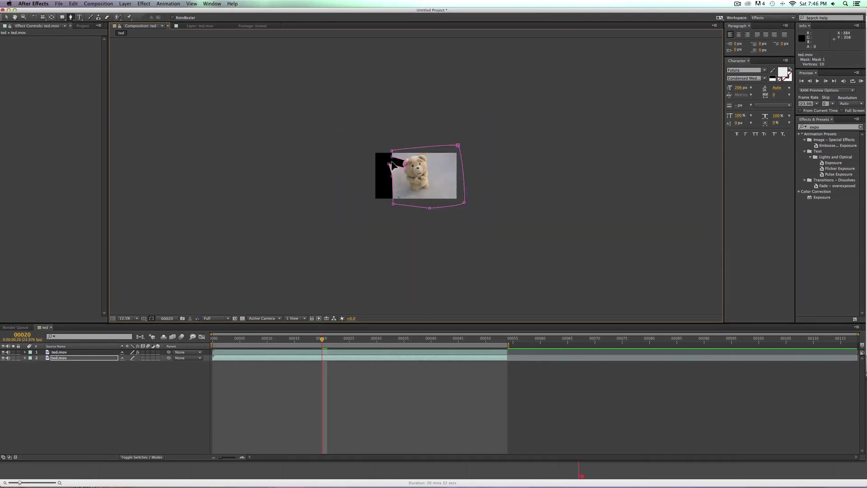
Enable Mask Path keyframing at frame 20 on the lower ted.mov layer and reshape the mask around the arm near the bear's ear at frame 5.
{"action": "key", "text": "m"}
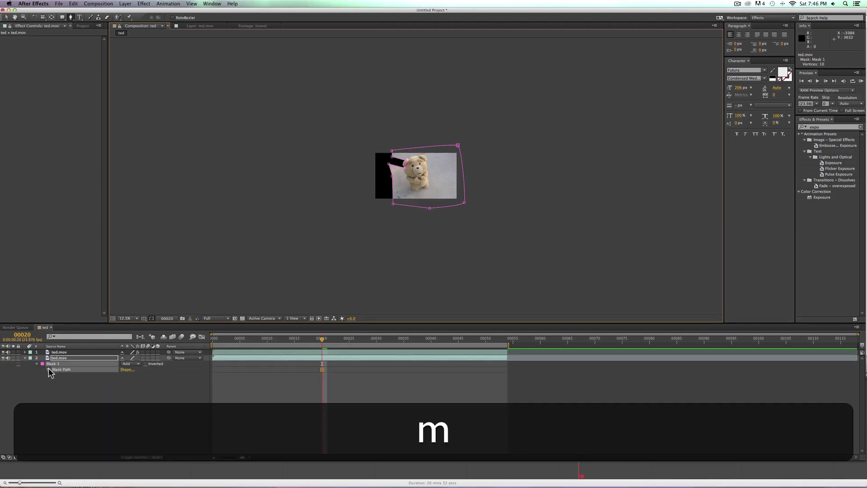
{"action": "left_click", "coordinate": [48, 369]}
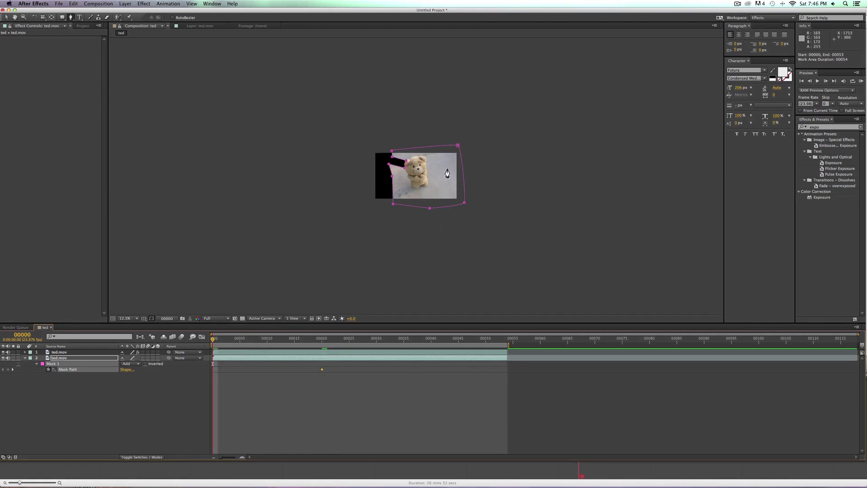
{"action": "scroll", "coordinate": [432, 176], "scroll_direction": "up", "scroll_amount": 2}
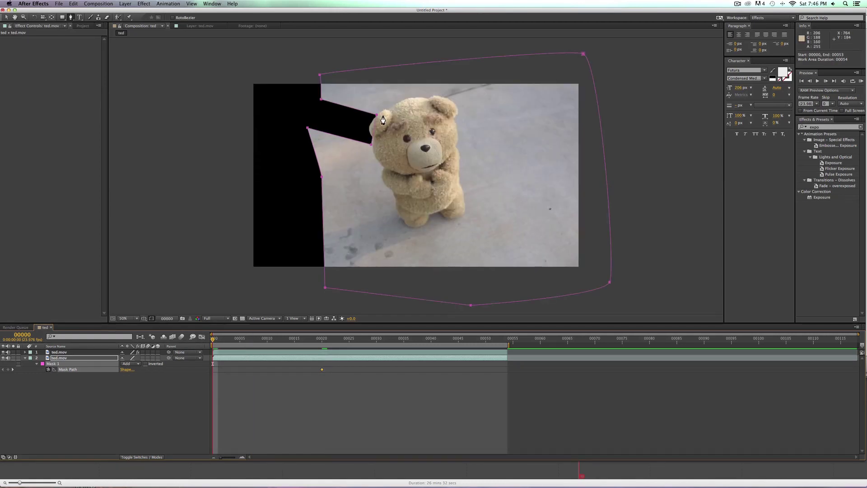
{"action": "key", "text": "space"}
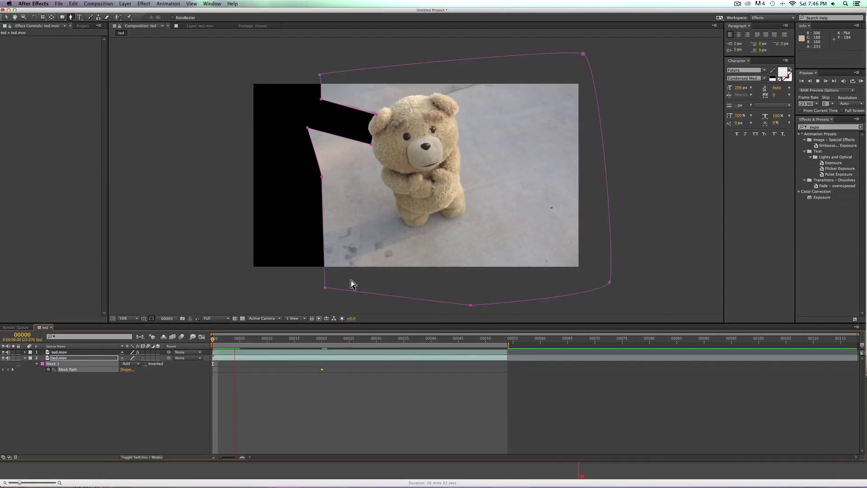
{"action": "key", "text": "space"}
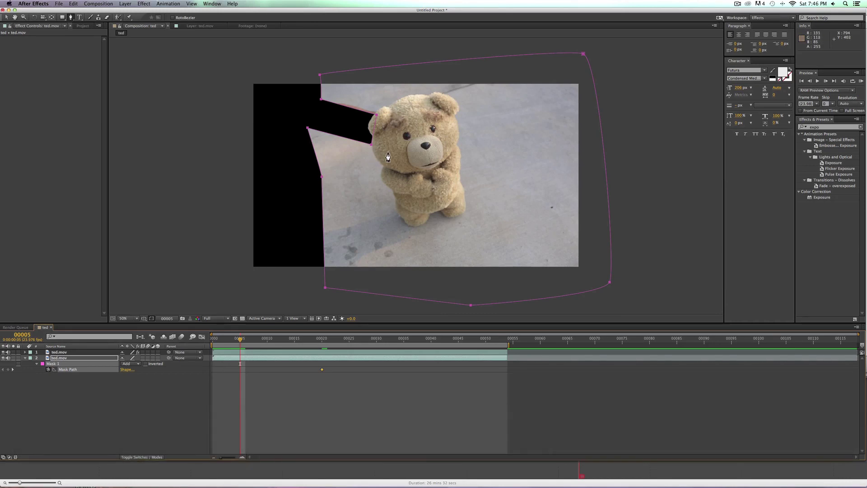
{"action": "key", "text": "v"}
{"action": "left_click_drag", "start_coordinate": [373, 106], "coordinate": [365, 102]}
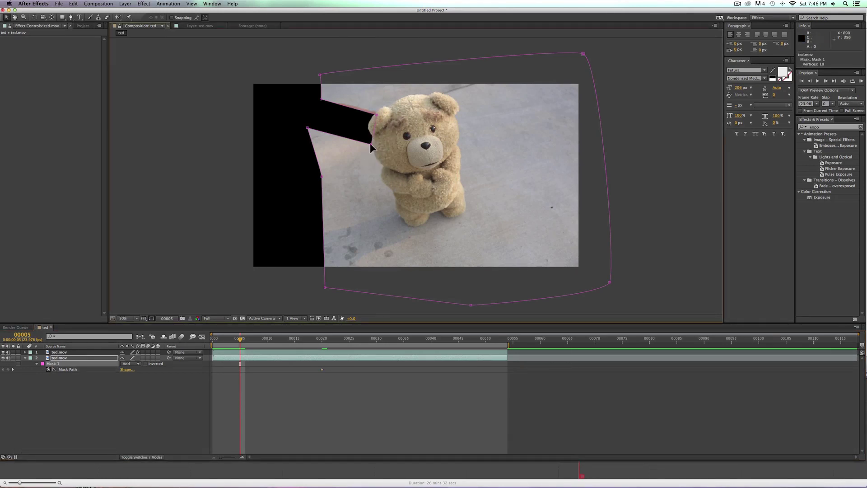
{"action": "left_click_drag", "start_coordinate": [370, 143], "coordinate": [374, 137]}
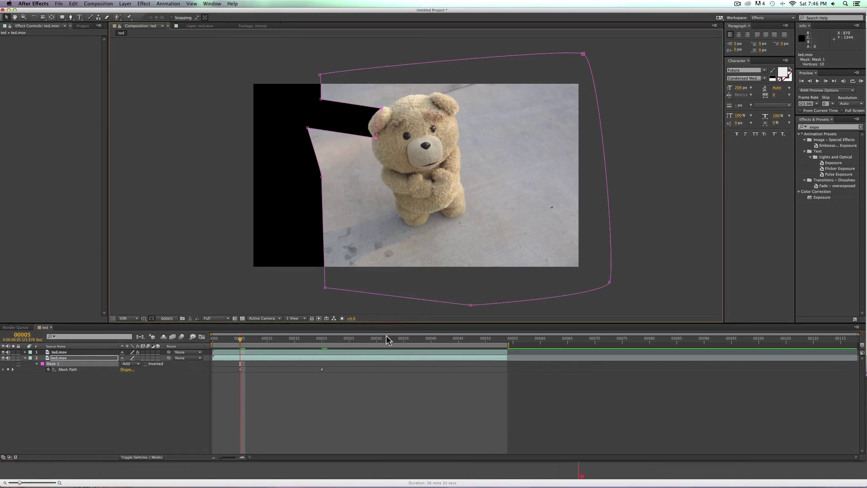
Keyframe the Mask Path at frames 51 and 40 so the cutout follows the arm, and preview the animation.
{"action": "left_click_drag", "start_coordinate": [443, 344], "coordinate": [450, 343]}
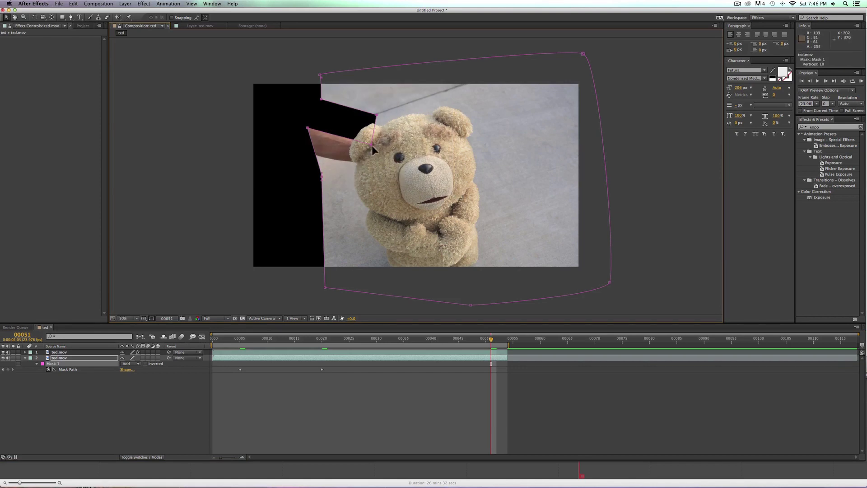
{"action": "left_click_drag", "start_coordinate": [372, 145], "coordinate": [368, 170]}
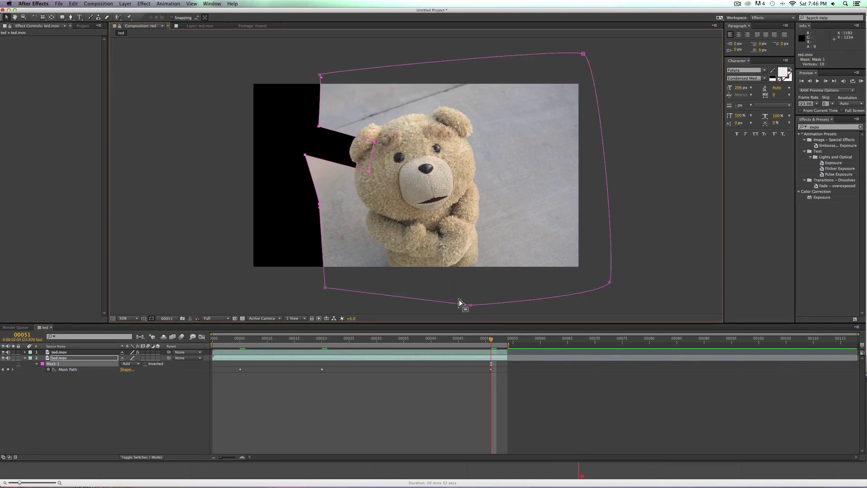
{"action": "left_click", "coordinate": [428, 339]}
{"action": "key", "text": "space"}
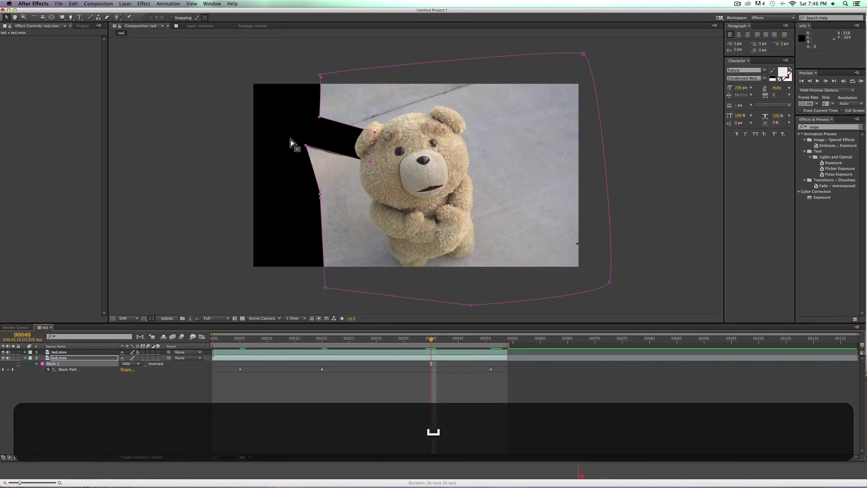
{"action": "left_click_drag", "start_coordinate": [290, 139], "coordinate": [370, 167]}
{"action": "key", "text": "space"}
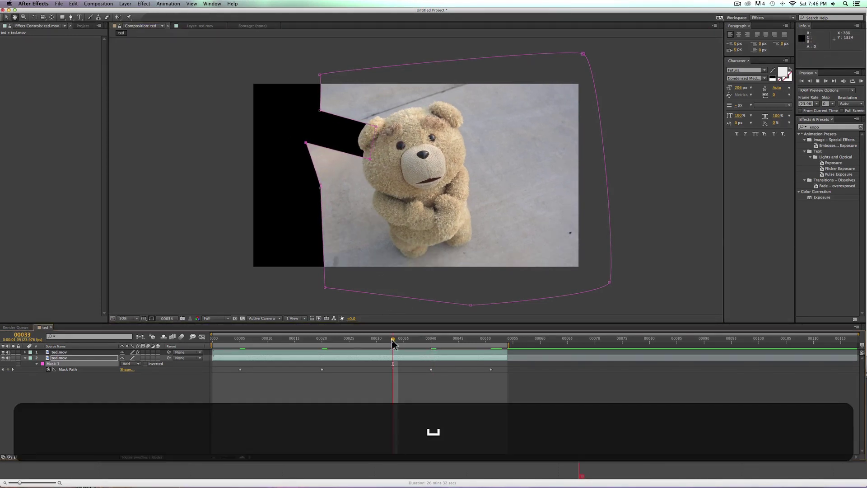
{"action": "key", "text": "space"}
{"action": "left_click", "coordinate": [335, 341]}
{"action": "key", "text": "space"}
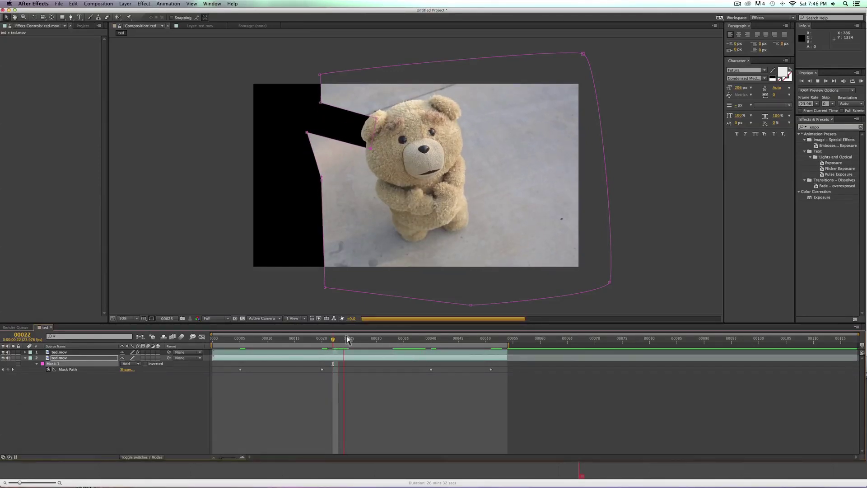
{"action": "key", "text": "space"}
Duplicate the masked ted.mov layer and delete Mask 1 from the bottom copy.
{"action": "left_click", "coordinate": [251, 393]}
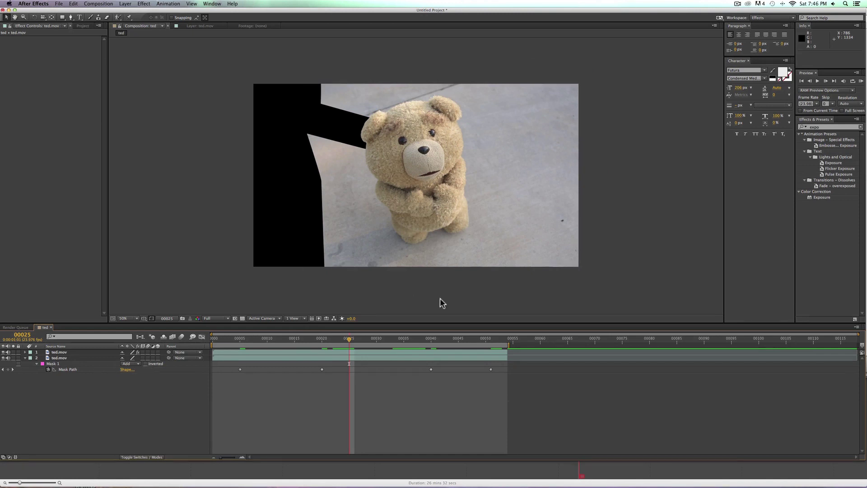
{"action": "left_click", "coordinate": [58, 357]}
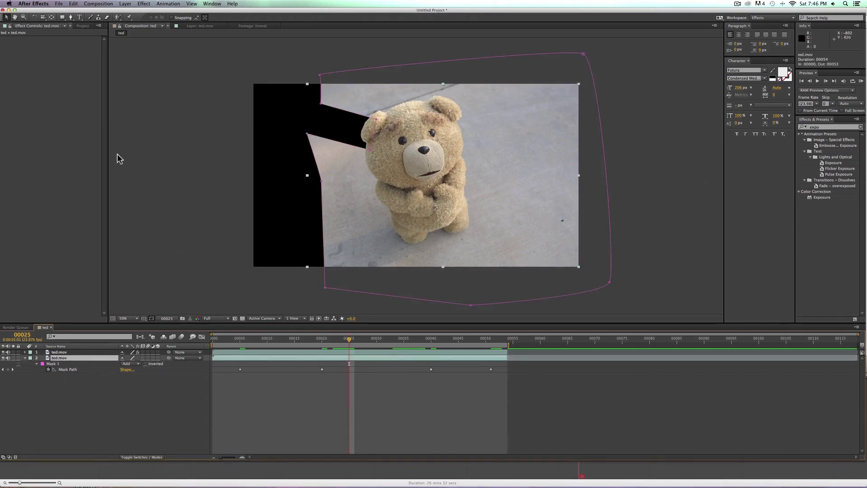
{"action": "key", "text": "super+d"}
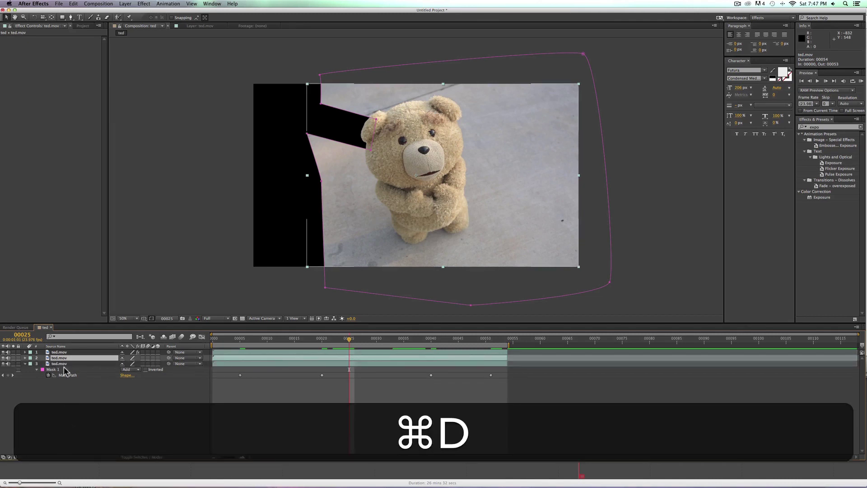
{"action": "key", "text": "BackSpace"}
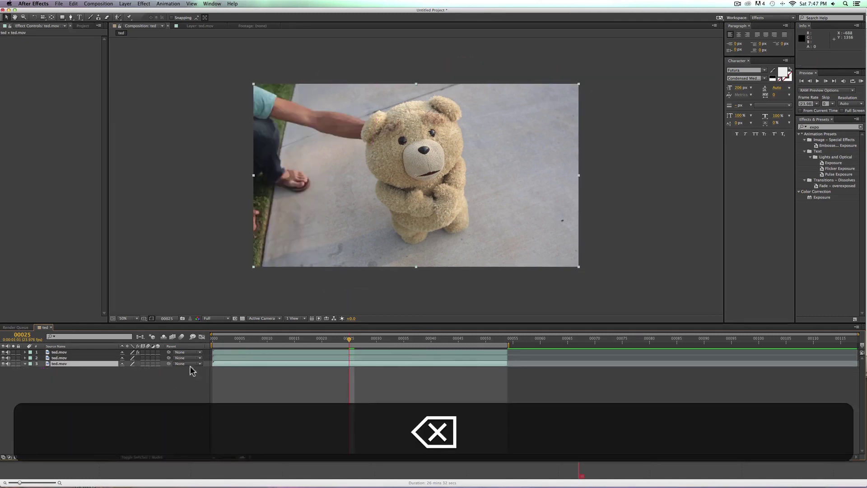
Send the bottom ted.mov layer to mocha AE for tracking.
{"action": "left_click", "coordinate": [211, 4]}
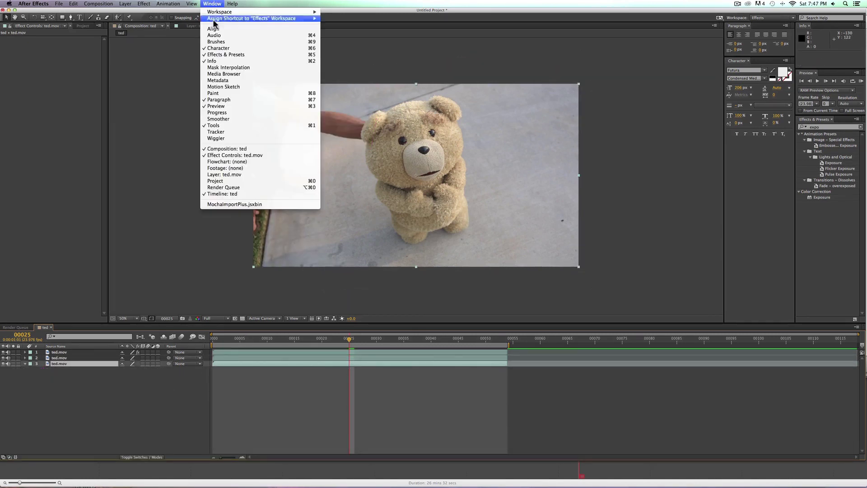
{"action": "mouse_move", "coordinate": [168, 4]}
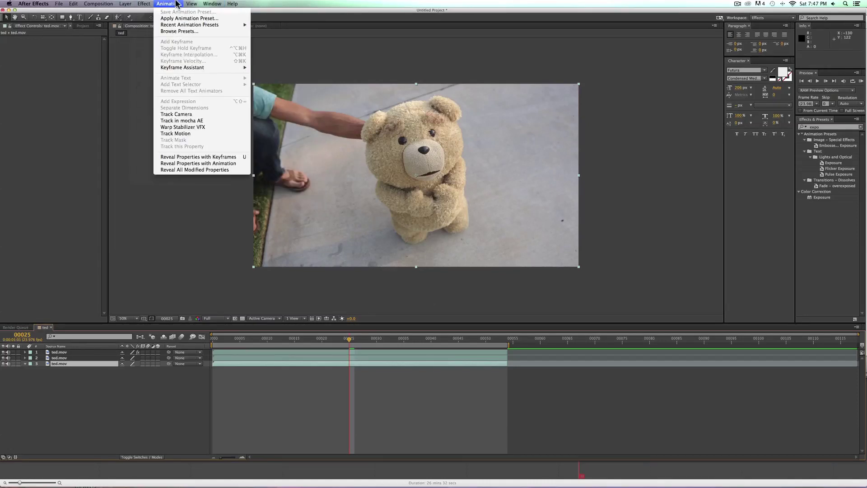
{"action": "left_click", "coordinate": [200, 121]}
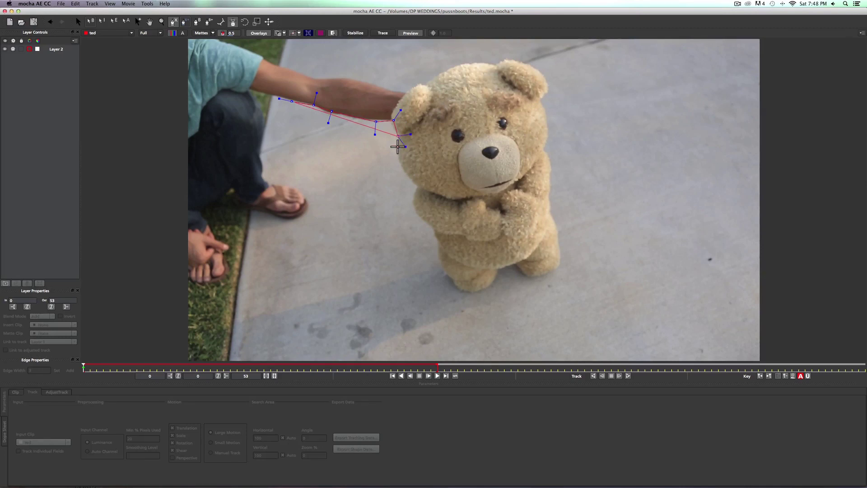
Continue the X-Spline around the bear's body and head and back along the arm, closing it at the forearm near the sleeve.
{"action": "left_click", "coordinate": [398, 167]}
{"action": "left_click", "coordinate": [414, 185]}
{"action": "left_click", "coordinate": [409, 197]}
{"action": "left_click", "coordinate": [416, 218]}
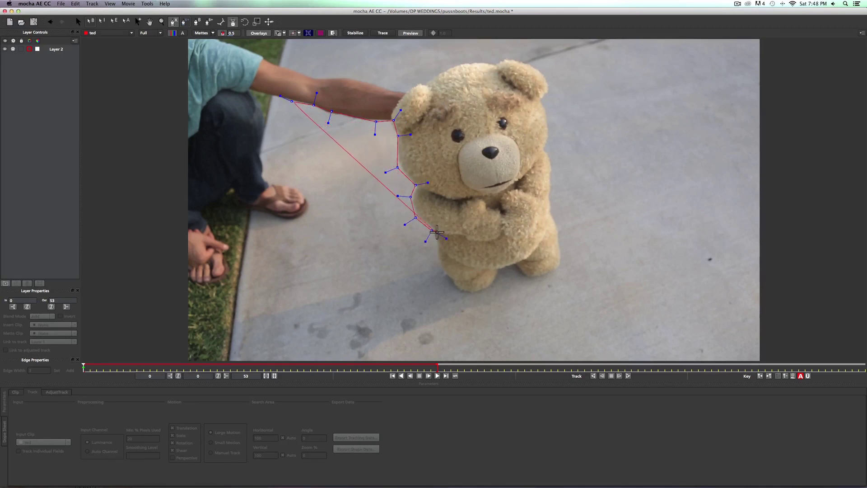
{"action": "left_click", "coordinate": [432, 230]}
{"action": "left_click", "coordinate": [439, 253]}
{"action": "left_click", "coordinate": [438, 265]}
{"action": "left_click", "coordinate": [457, 290]}
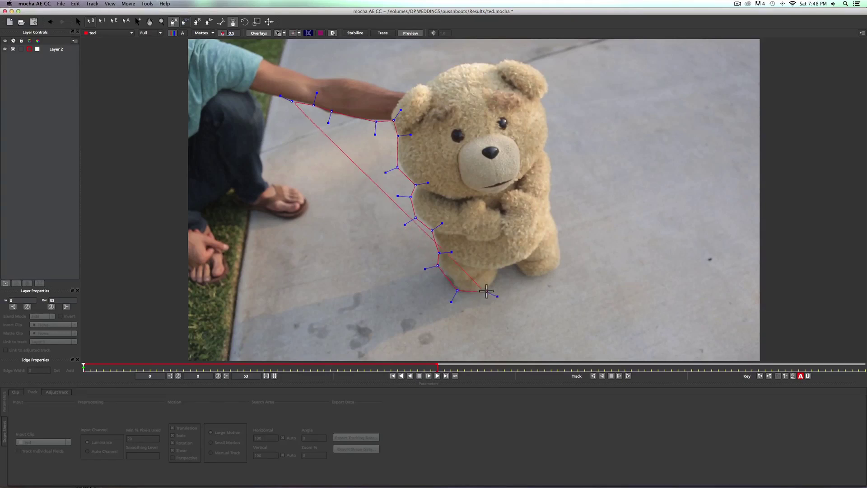
{"action": "left_click", "coordinate": [488, 291]}
{"action": "left_click", "coordinate": [502, 272]}
{"action": "left_click", "coordinate": [562, 274]}
{"action": "left_click", "coordinate": [569, 262]}
{"action": "left_click", "coordinate": [554, 209]}
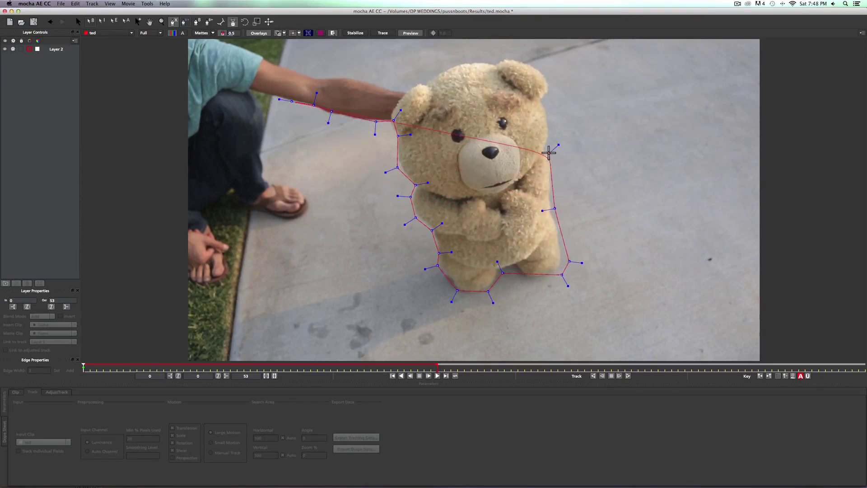
{"action": "left_click", "coordinate": [549, 152]}
{"action": "left_click", "coordinate": [545, 142]}
{"action": "left_click", "coordinate": [545, 91]}
{"action": "left_click", "coordinate": [542, 73]}
{"action": "left_click", "coordinate": [503, 57]}
{"action": "left_click", "coordinate": [486, 64]}
{"action": "left_click", "coordinate": [463, 60]}
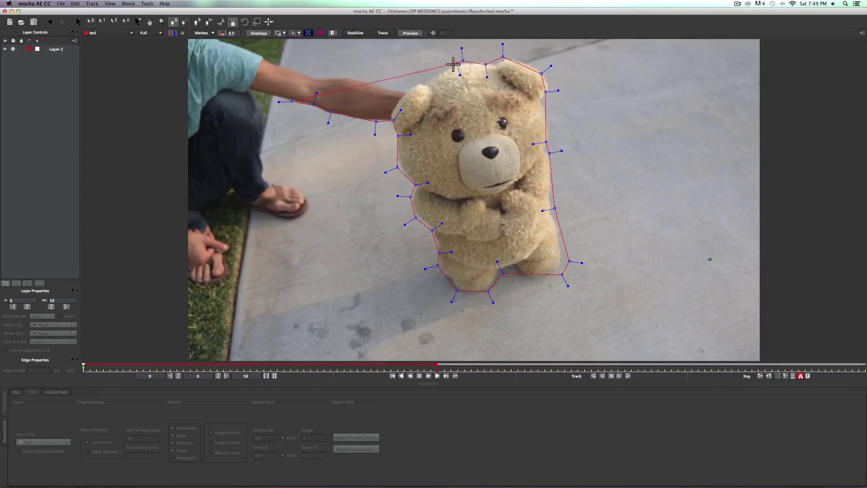
{"action": "left_click", "coordinate": [449, 68]}
{"action": "left_click", "coordinate": [431, 75]}
{"action": "left_click", "coordinate": [422, 84]}
{"action": "left_click", "coordinate": [368, 83]}
{"action": "left_click", "coordinate": [350, 78]}
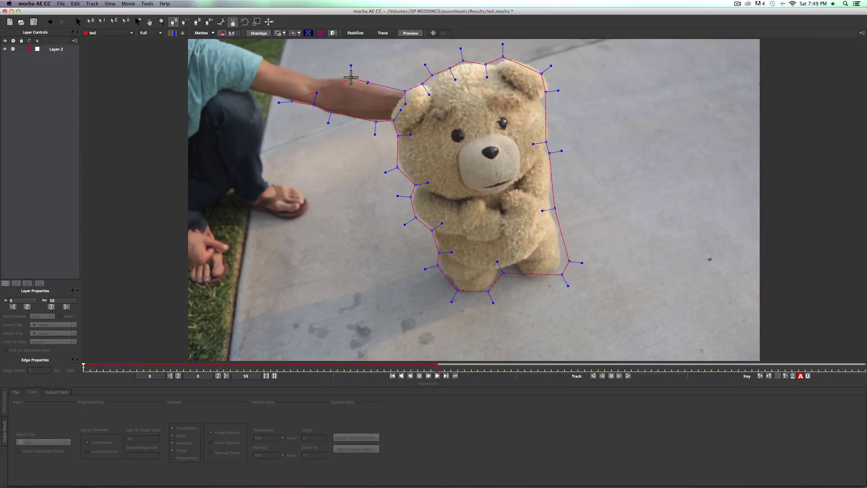
{"action": "left_click", "coordinate": [327, 76]}
{"action": "left_click", "coordinate": [307, 73]}
{"action": "left_click", "coordinate": [289, 70]}
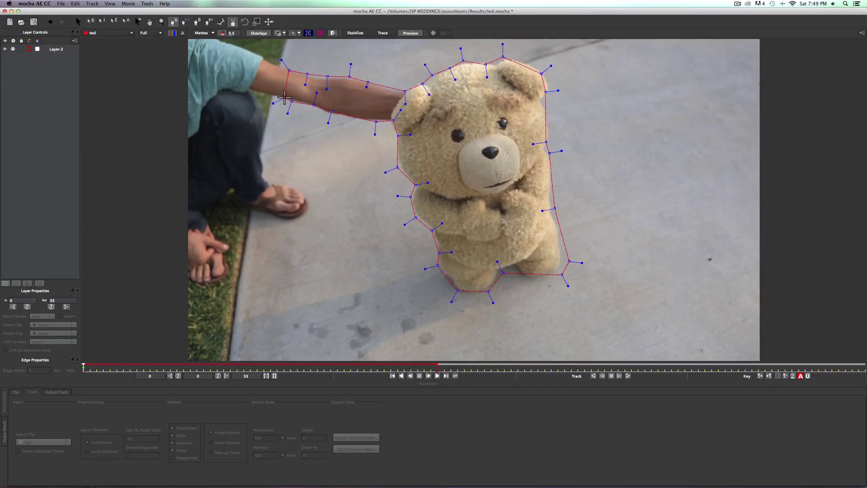
{"action": "left_click", "coordinate": [288, 102]}
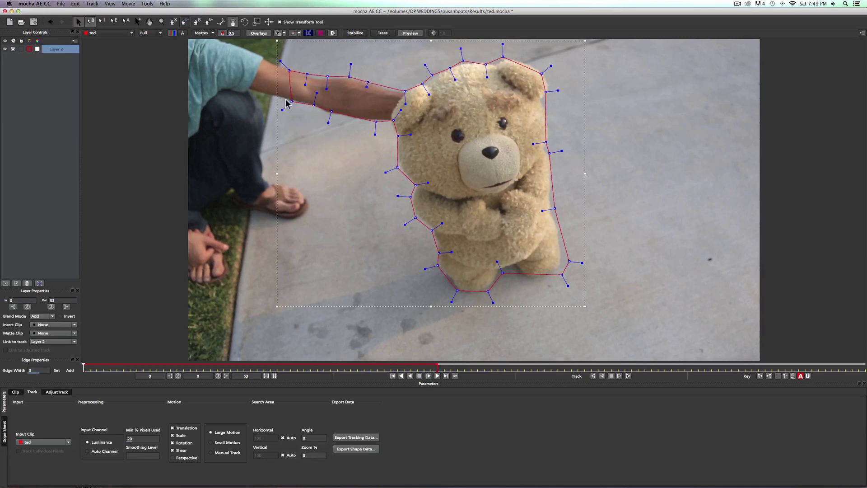
Draw a second closed X-Spline layer over the pavement above and below the arm, beside the bear.
{"action": "left_click", "coordinate": [173, 22]}
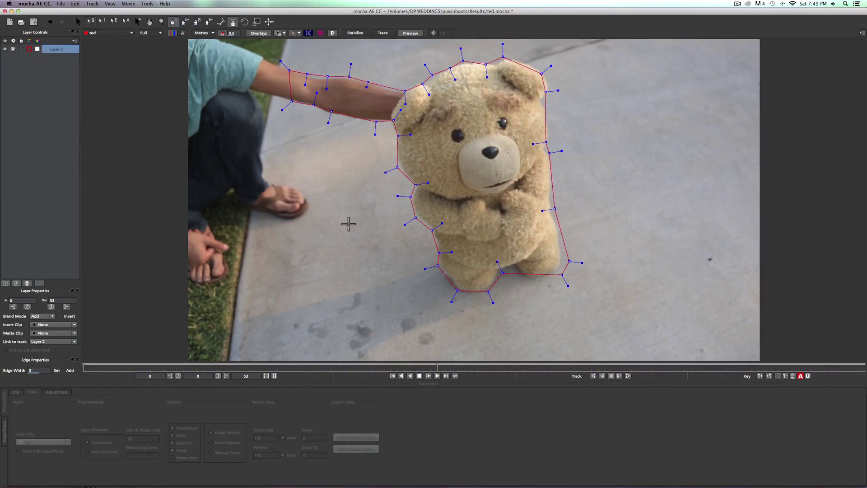
{"action": "left_click", "coordinate": [335, 235]}
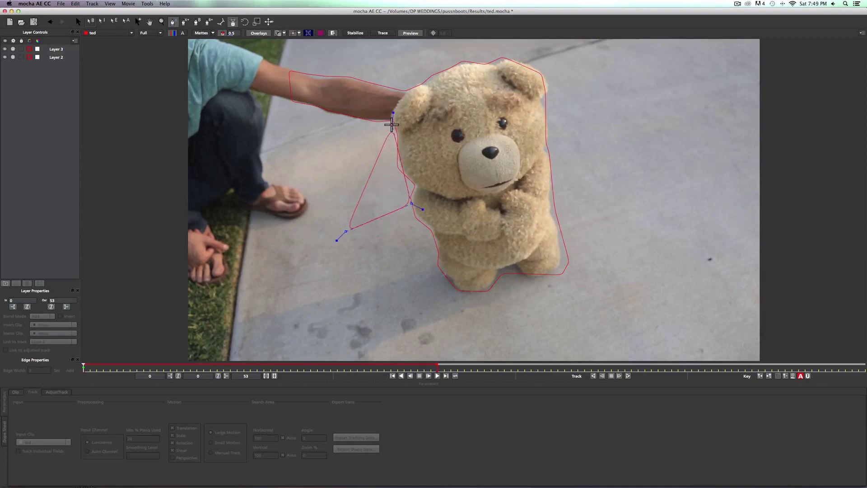
{"action": "left_click", "coordinate": [392, 125]}
{"action": "left_click", "coordinate": [407, 78]}
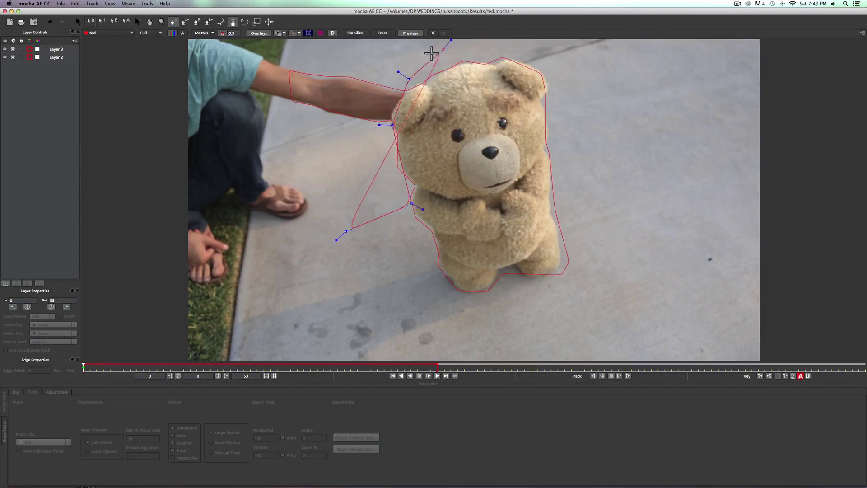
{"action": "left_click", "coordinate": [389, 48]}
{"action": "left_click", "coordinate": [359, 50]}
{"action": "left_click", "coordinate": [308, 50]}
{"action": "left_click", "coordinate": [298, 63]}
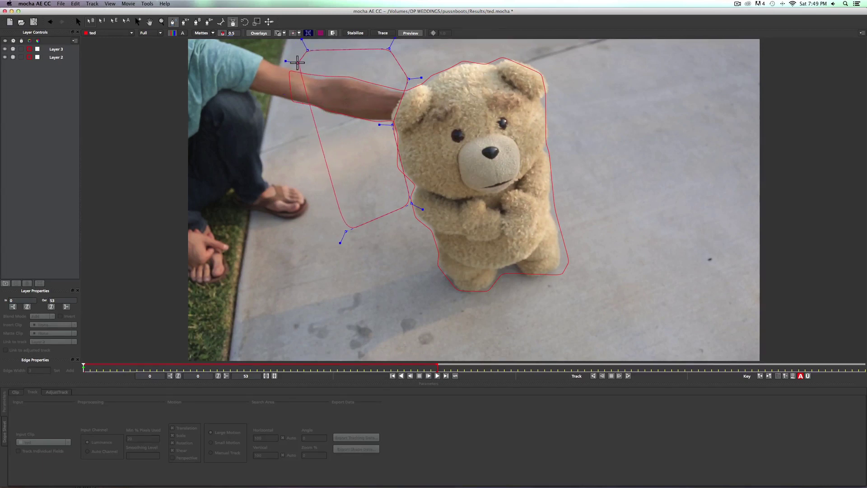
{"action": "left_click", "coordinate": [306, 118]}
{"action": "left_click", "coordinate": [324, 193]}
{"action": "left_click", "coordinate": [345, 231]}
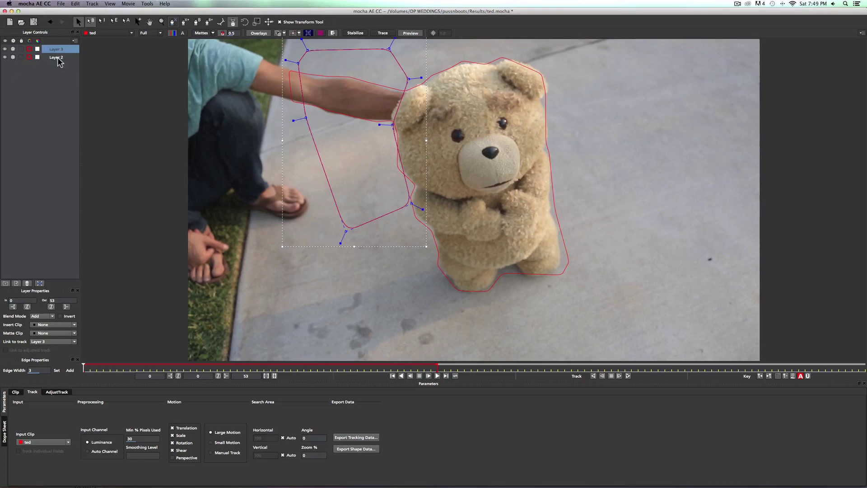
Move Layer 3 below Layer 2 and set Layer 2's Blend Mode to Subtract.
{"action": "left_click_drag", "start_coordinate": [58, 53], "coordinate": [61, 63]}
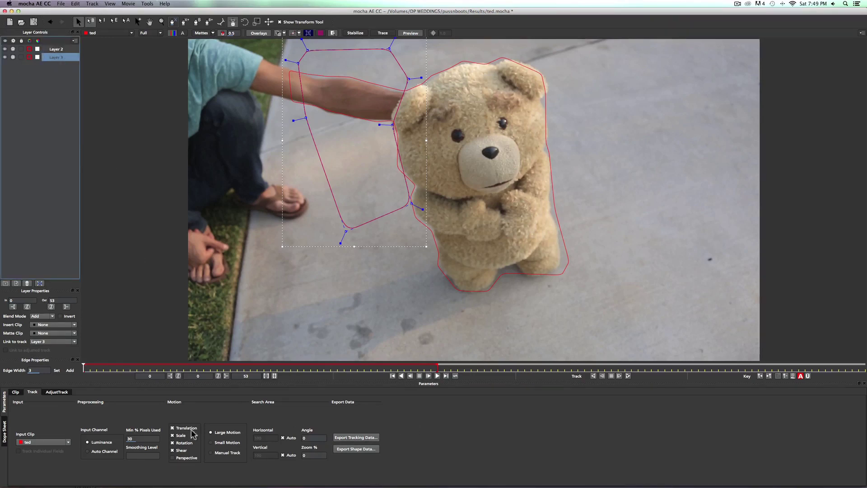
{"action": "left_click", "coordinate": [184, 452]}
{"action": "left_click", "coordinate": [56, 51]}
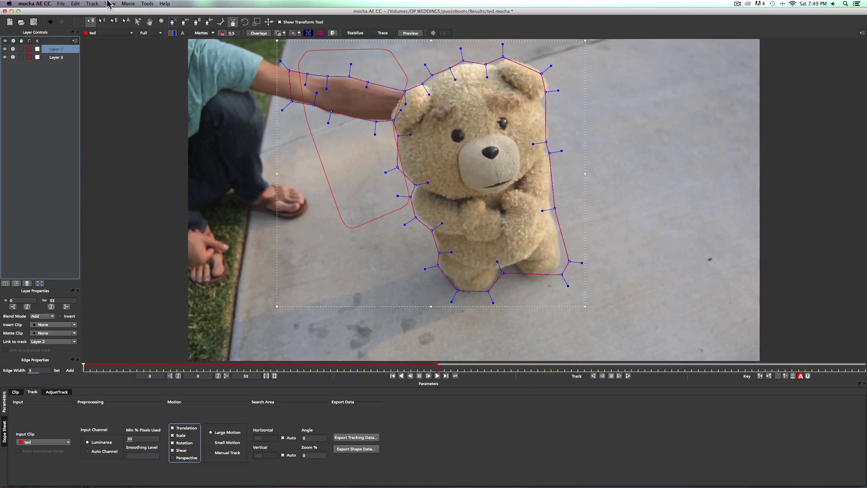
{"action": "left_click", "coordinate": [111, 4]}
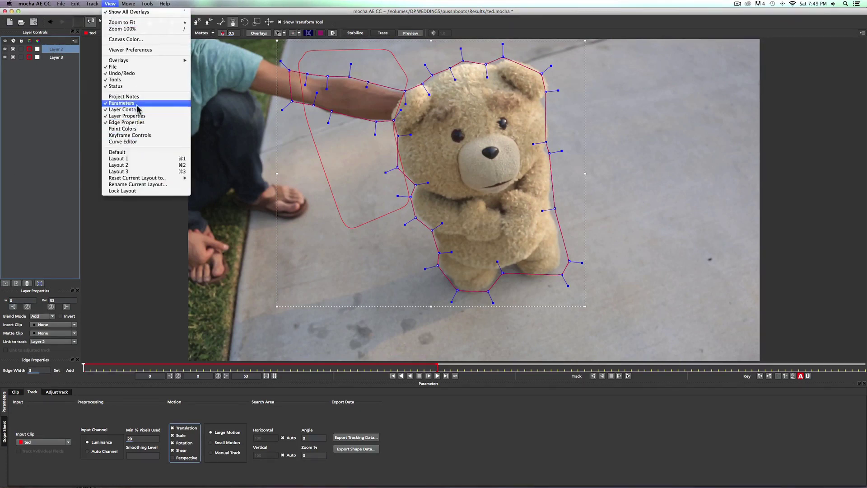
{"action": "left_click", "coordinate": [45, 319]}
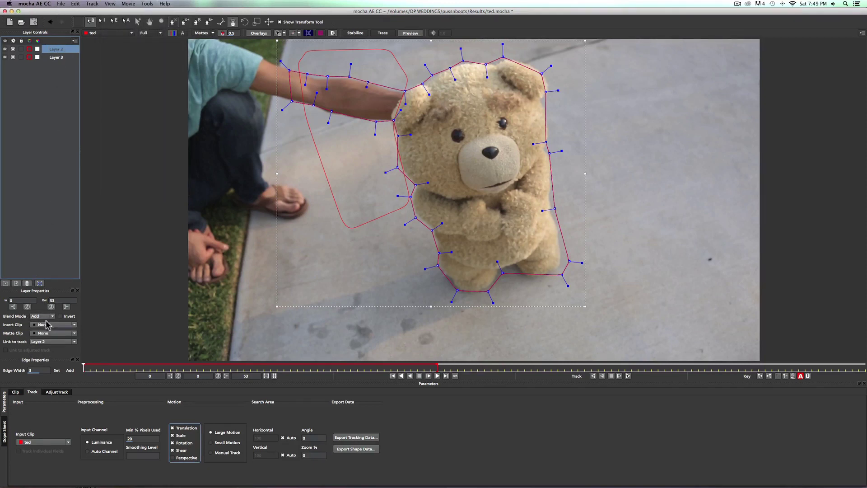
{"action": "left_click", "coordinate": [42, 316]}
{"action": "left_click", "coordinate": [45, 324]}
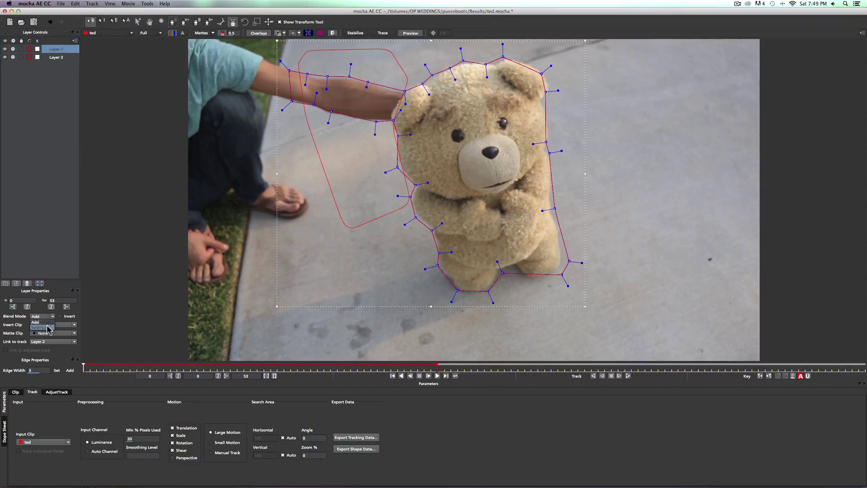
Adjust Layer 2's spline points along the arm and beside the bear's head, and track the layers forward.
{"action": "left_click", "coordinate": [62, 57]}
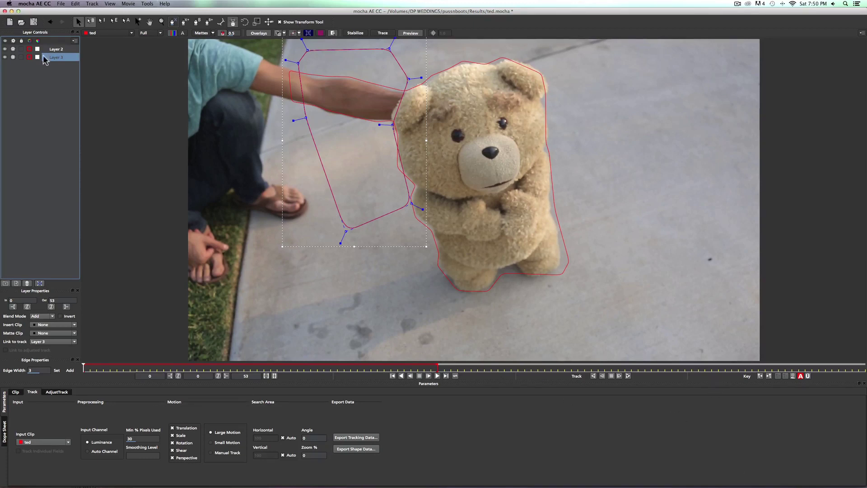
{"action": "left_click", "coordinate": [56, 49]}
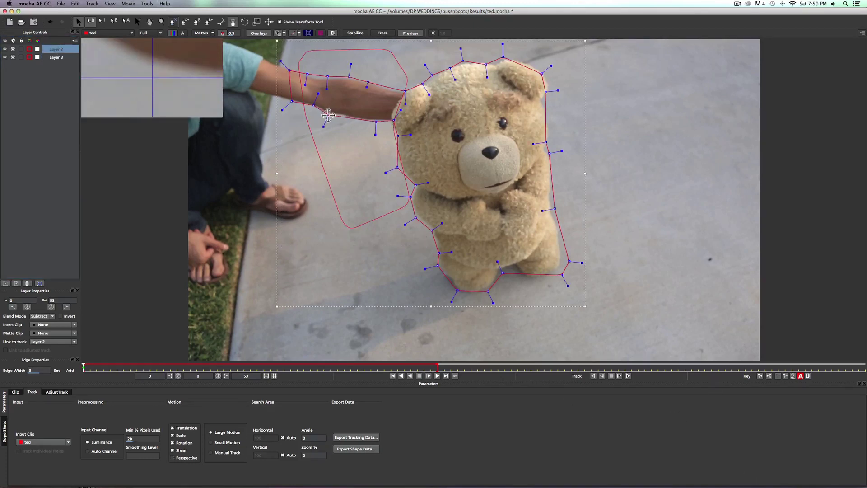
{"action": "left_click_drag", "start_coordinate": [368, 82], "coordinate": [368, 81]}
{"action": "left_click_drag", "start_coordinate": [398, 133], "coordinate": [391, 122]}
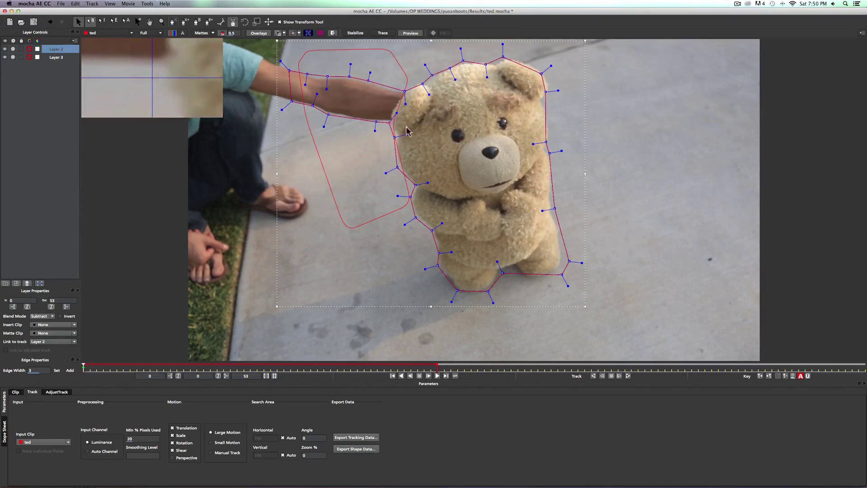
{"action": "left_click", "coordinate": [629, 376]}
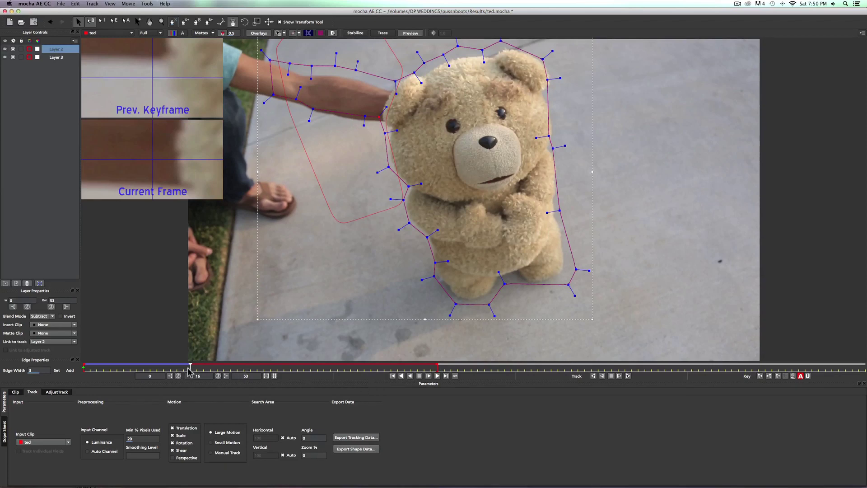
Return to frame 8, refit Layer 2's points to the arm's lower edge, and continue tracking forward to the last frame.
{"action": "left_click_drag", "start_coordinate": [182, 367], "coordinate": [134, 366]}
{"action": "left_click_drag", "start_coordinate": [321, 108], "coordinate": [385, 118]}
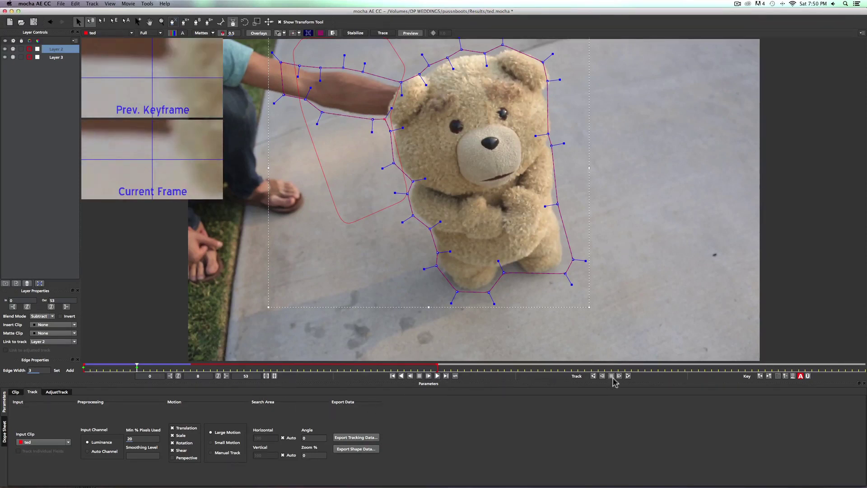
{"action": "left_click", "coordinate": [628, 376]}
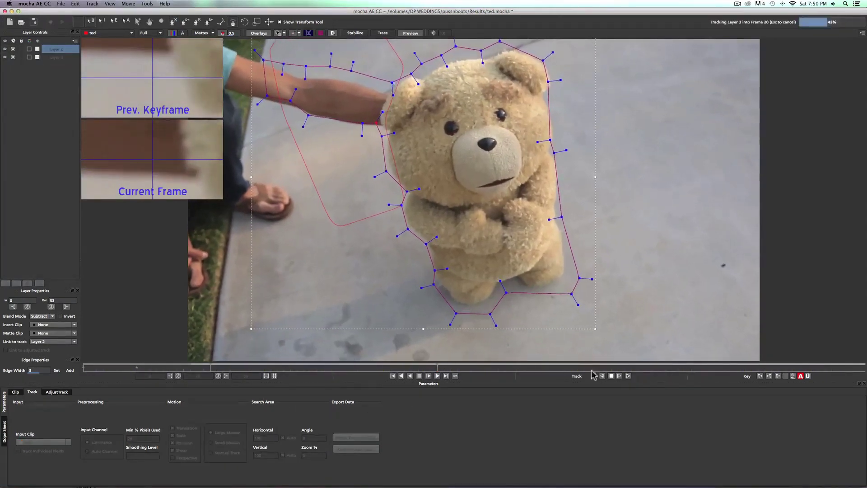
{"action": "left_click", "coordinate": [628, 376]}
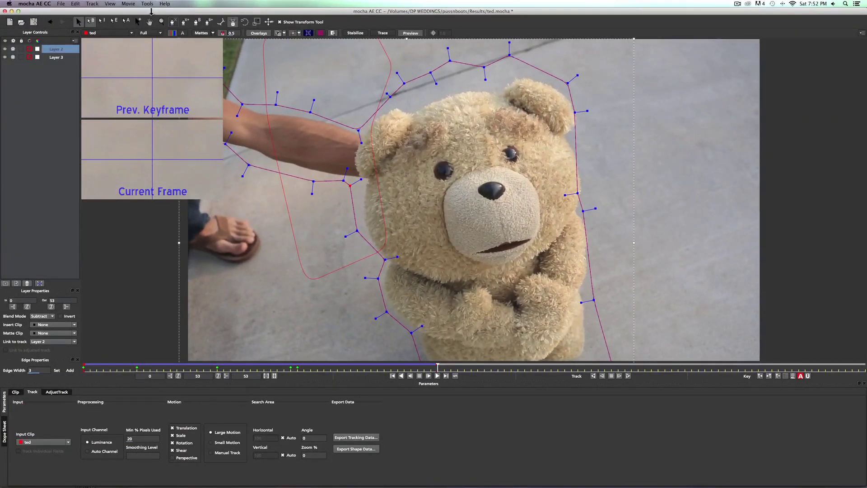
Show Layer 3's planar surface and play through the shot to check the pavement track.
{"action": "left_click", "coordinate": [57, 58]}
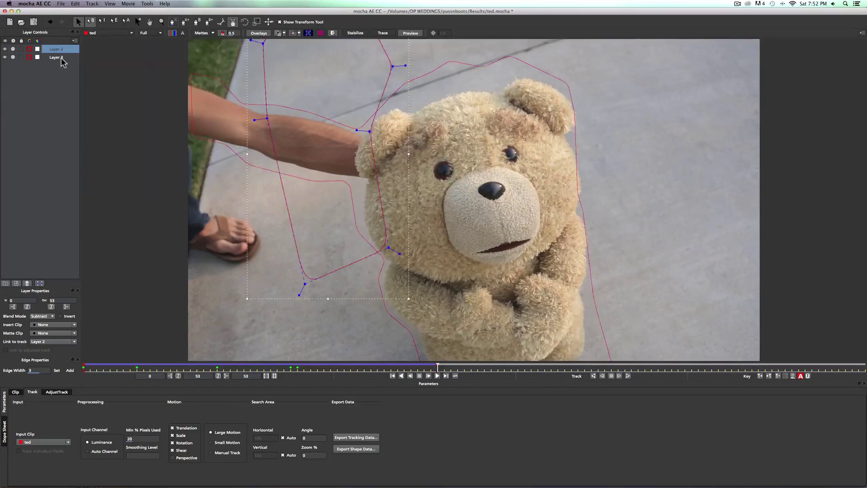
{"action": "left_click", "coordinate": [308, 32]}
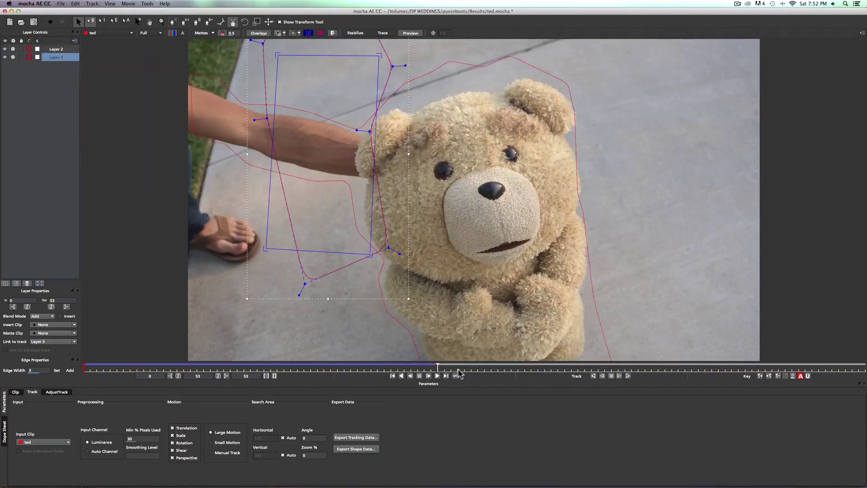
{"action": "left_click_drag", "start_coordinate": [437, 367], "coordinate": [136, 375]}
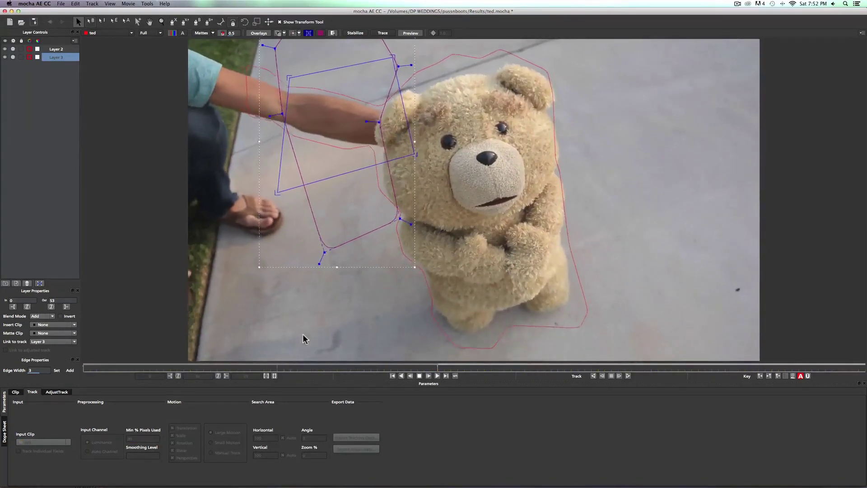
{"action": "key", "text": "space"}
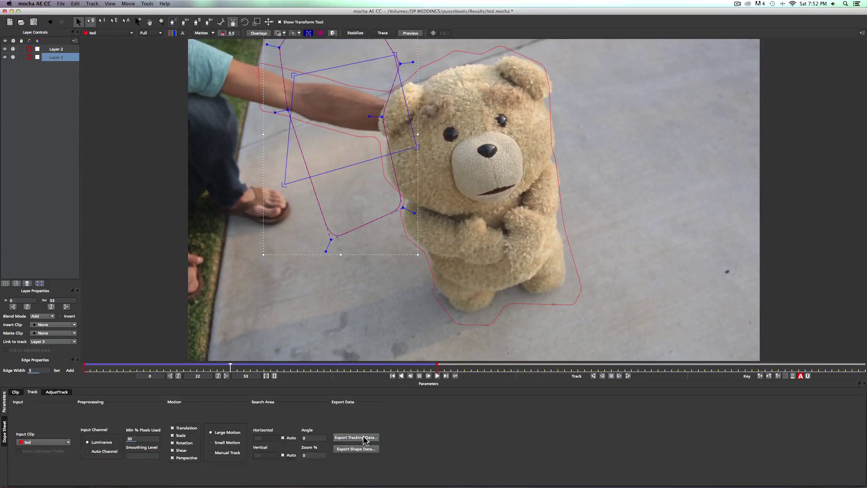
Go to frame 53 and expand Layer 3's planar surface to the full frame.
{"action": "left_click", "coordinate": [356, 437]}
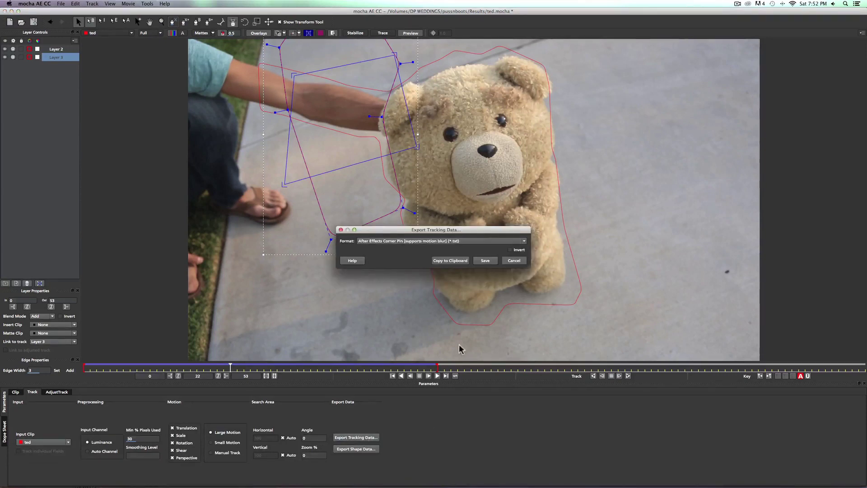
{"action": "left_click", "coordinate": [465, 267]}
{"action": "left_click", "coordinate": [438, 363]}
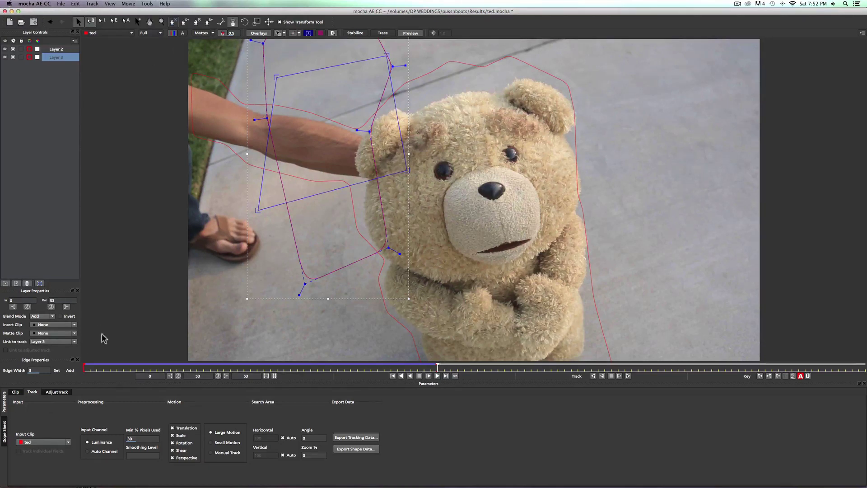
{"action": "left_click", "coordinate": [40, 284]}
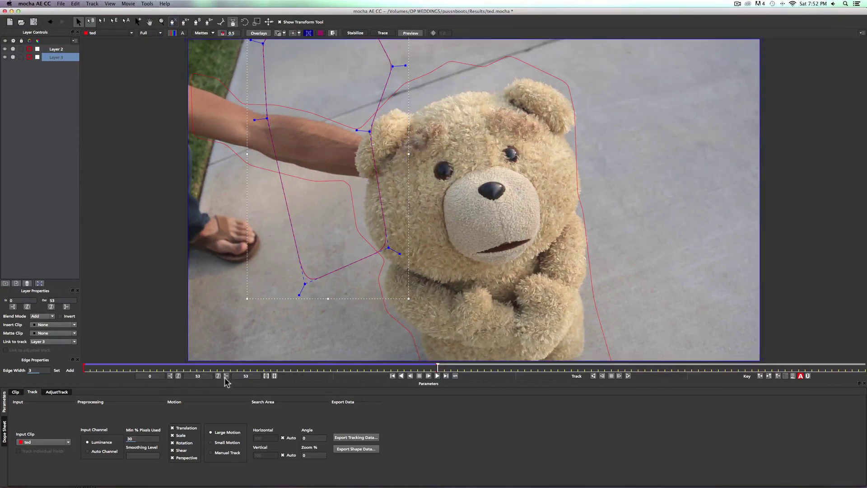
Copy Layer 3's tracking data to the clipboard as After Effects Corner Pin [supports motion blur] and switch to After Effects.
{"action": "left_click", "coordinate": [354, 438]}
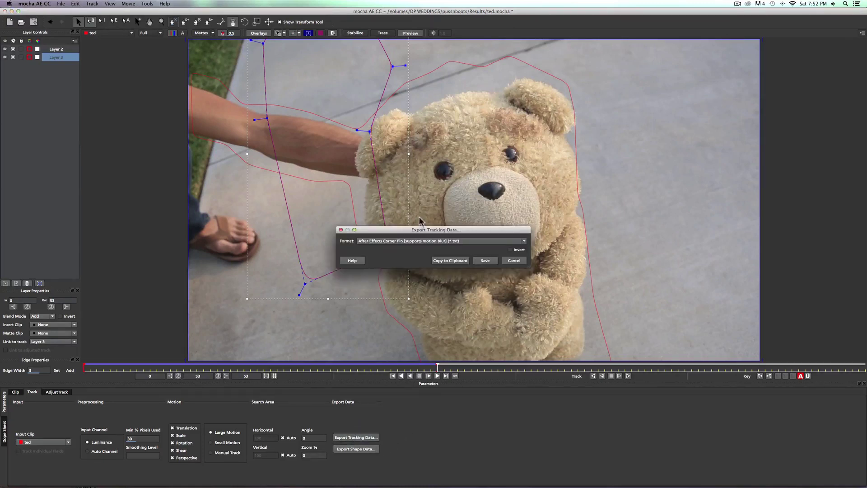
{"action": "left_click", "coordinate": [444, 260]}
{"action": "mouse_move", "coordinate": [565, 484]}
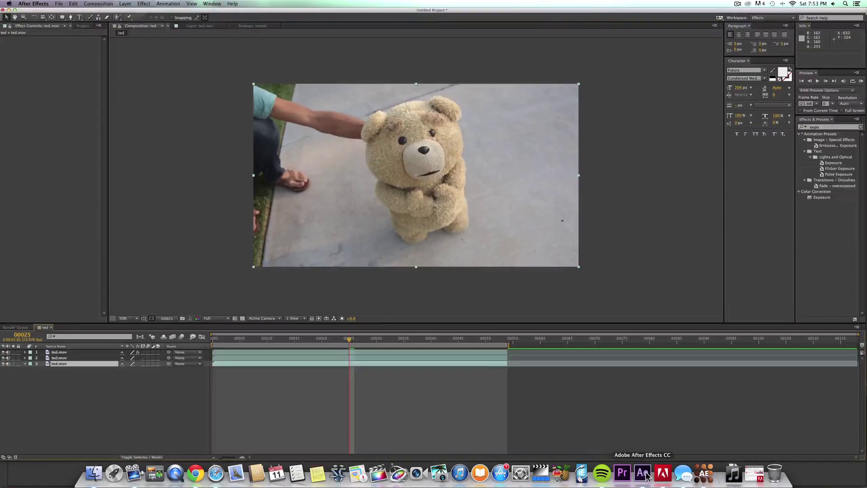
{"action": "left_click", "coordinate": [646, 475]}
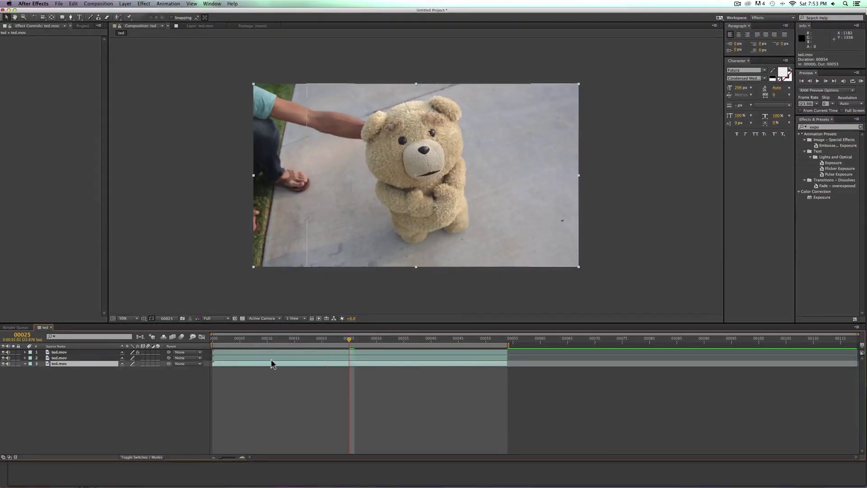
Open the bottom ted.mov layer at frame 00053 in a maximized layer view with the Clone Stamp tool active.
{"action": "left_click_drag", "start_coordinate": [416, 340], "coordinate": [504, 344]}
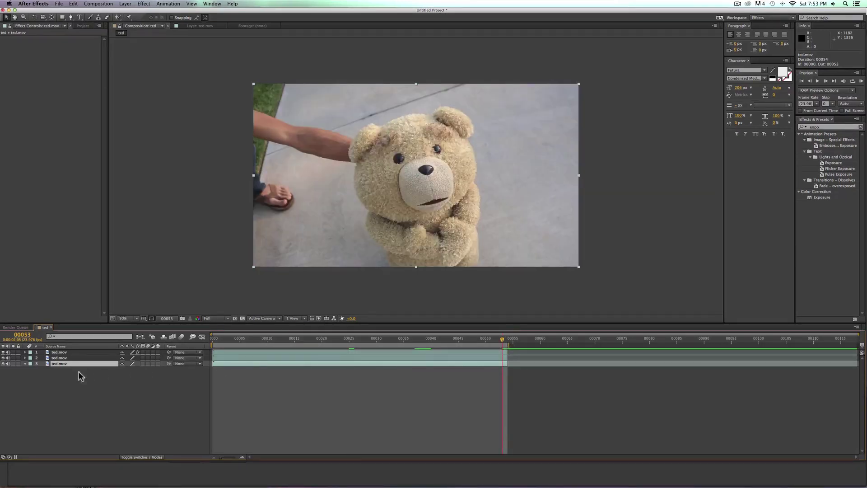
{"action": "double_click", "coordinate": [63, 368]}
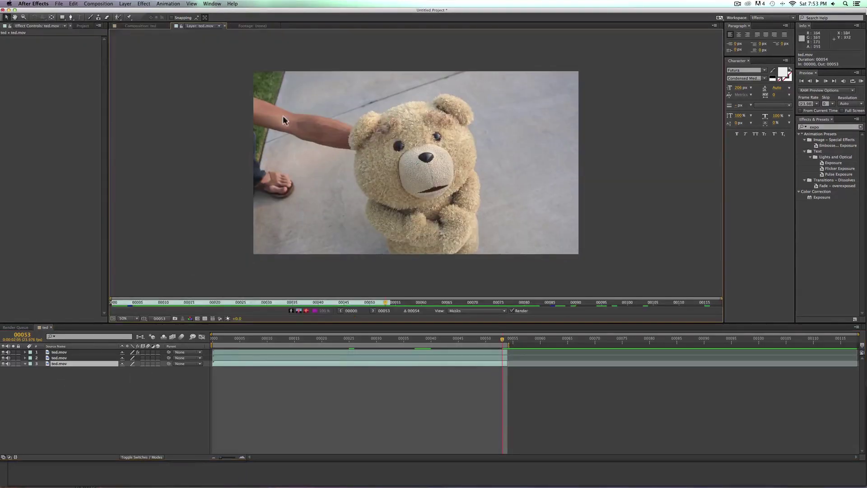
{"action": "left_click", "coordinate": [98, 17]}
{"action": "key", "text": "grave"}
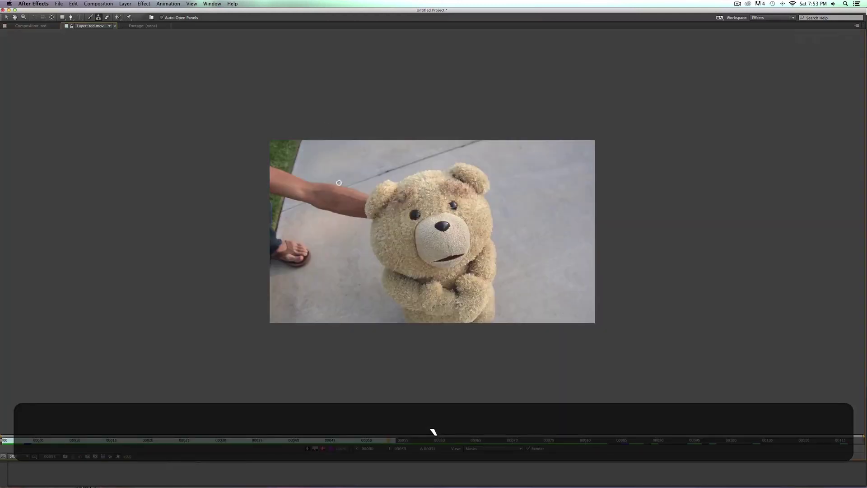
Clone clean pavement over the arm beside the bear, rebuilding the pavement seam behind it, and restore the normal workspace view.
{"action": "key", "text": "slash"}
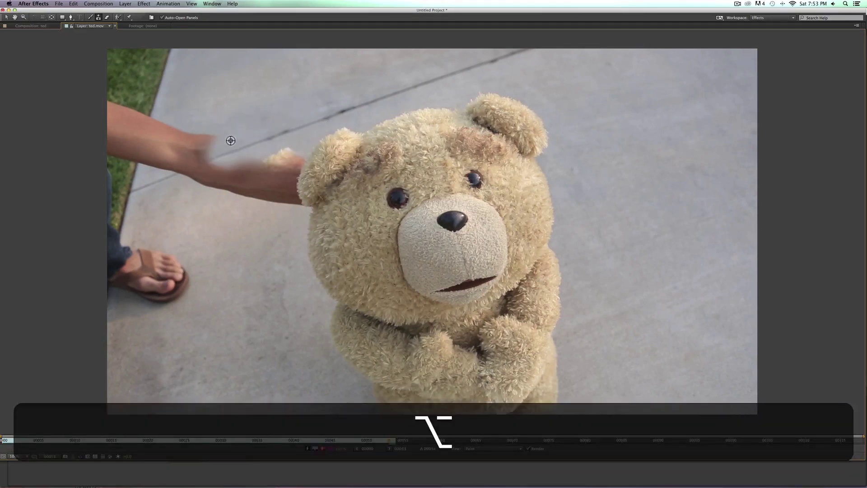
{"action": "left_click", "coordinate": [285, 133], "text": "alt"}
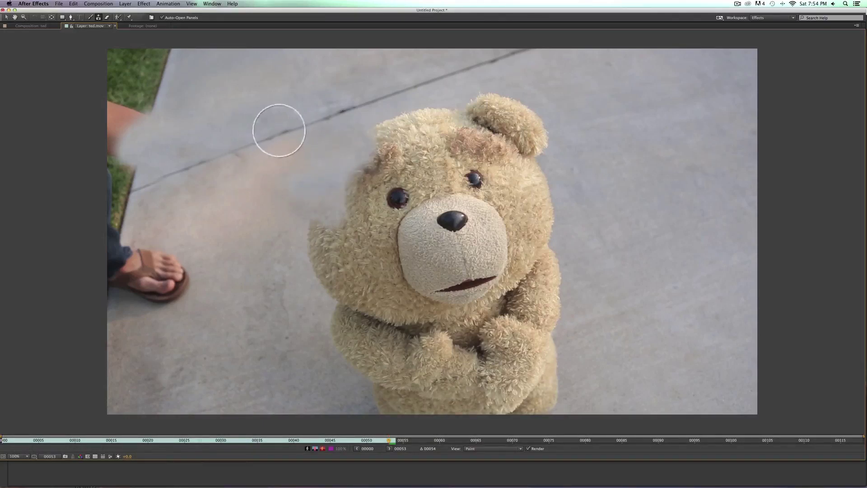
{"action": "key", "text": "alt"}
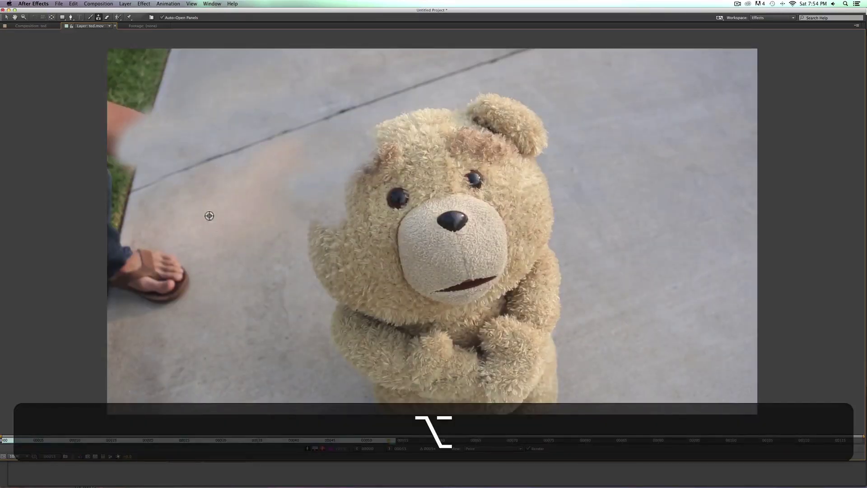
{"action": "scroll", "coordinate": [256, 197], "scroll_direction": "down", "scroll_amount": 3}
{"action": "scroll", "coordinate": [257, 198], "scroll_direction": "up", "scroll_amount": 2}
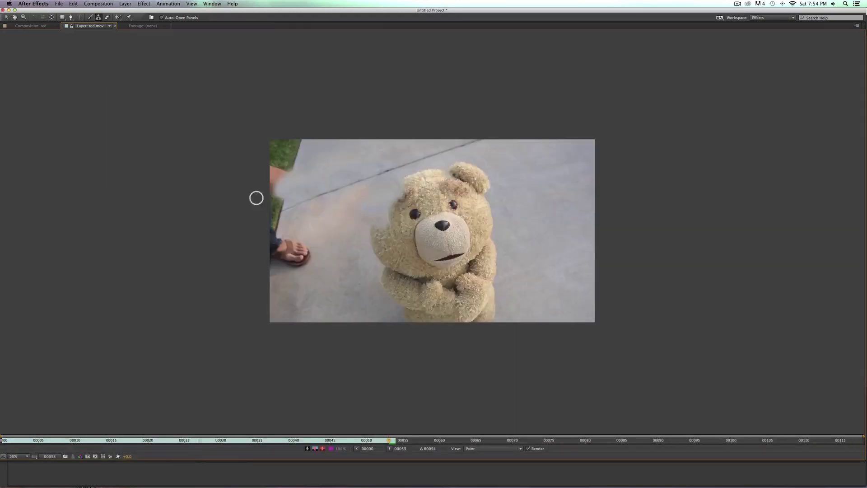
{"action": "key", "text": "shift+slash"}
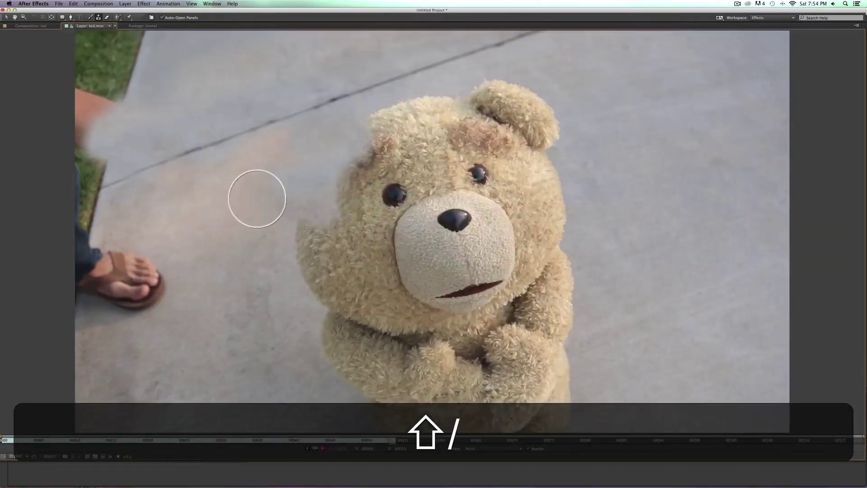
{"action": "key", "text": "shift+grave"}
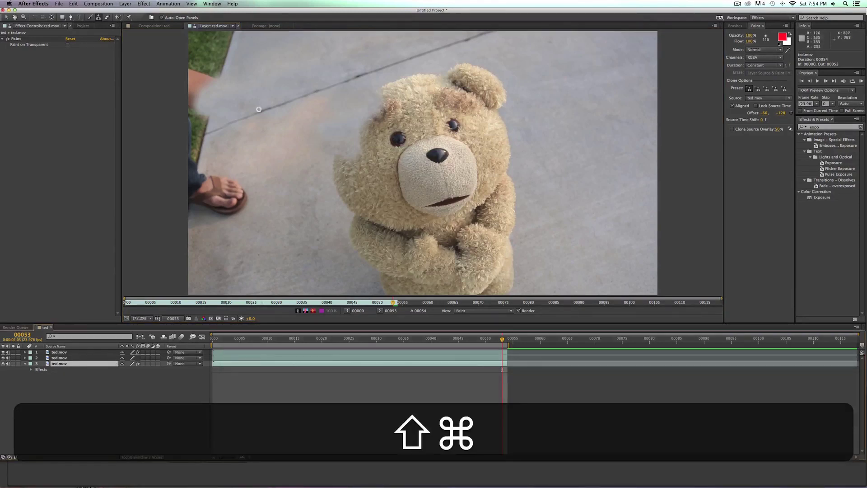
Pre-compose the painted bottom ted.mov layer, moving all attributes into the new composition.
{"action": "left_click", "coordinate": [144, 25]}
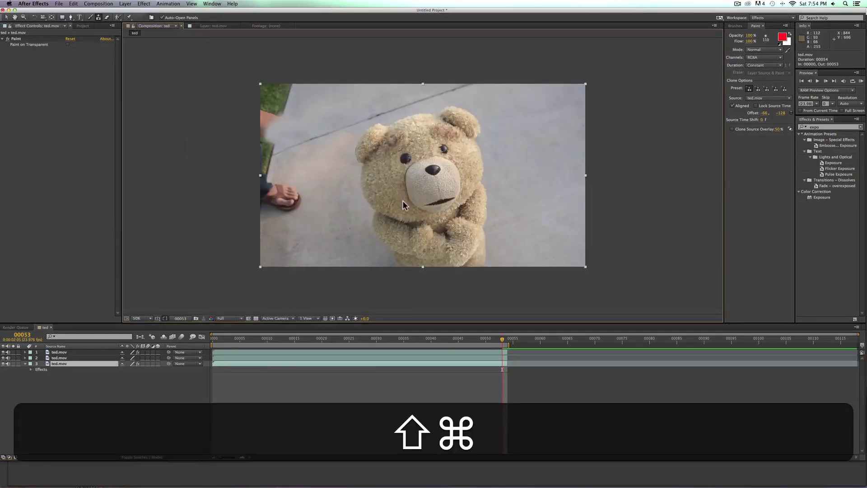
{"action": "key", "text": "super+shift+c"}
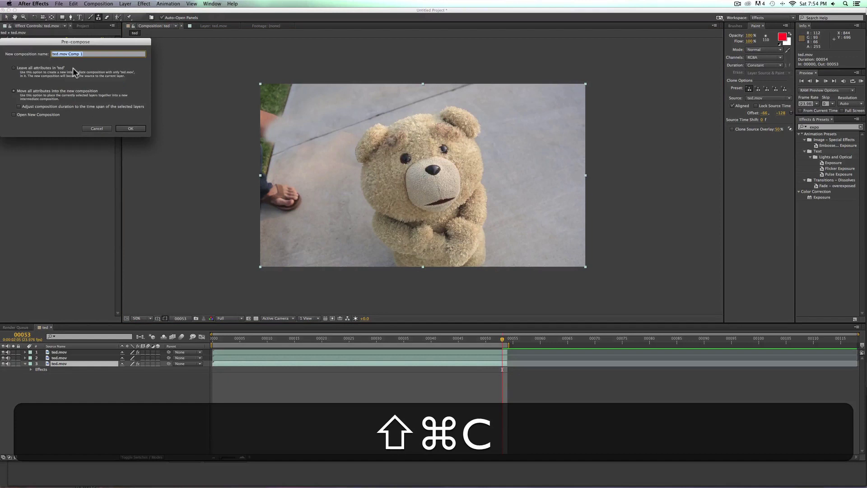
{"action": "key", "text": "Return"}
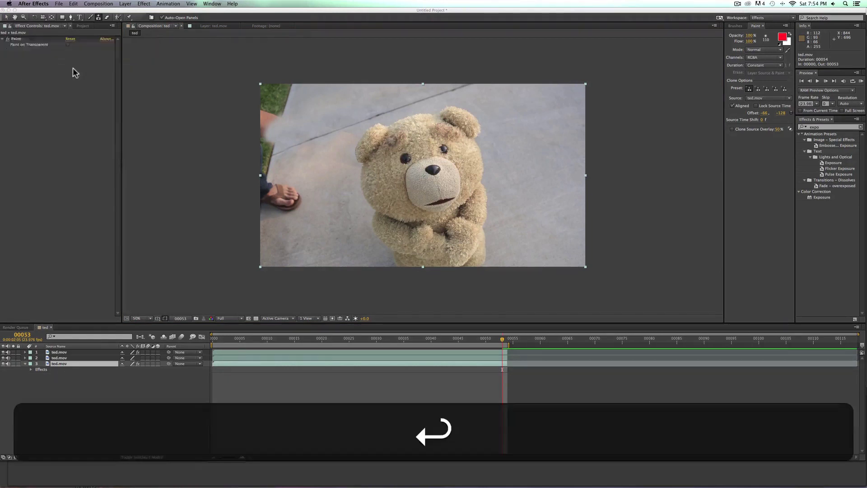
Freeze the pre-composed bottom layer on frame 00053 and solo it.
{"action": "left_click", "coordinate": [79, 363], "text": "ctrl"}
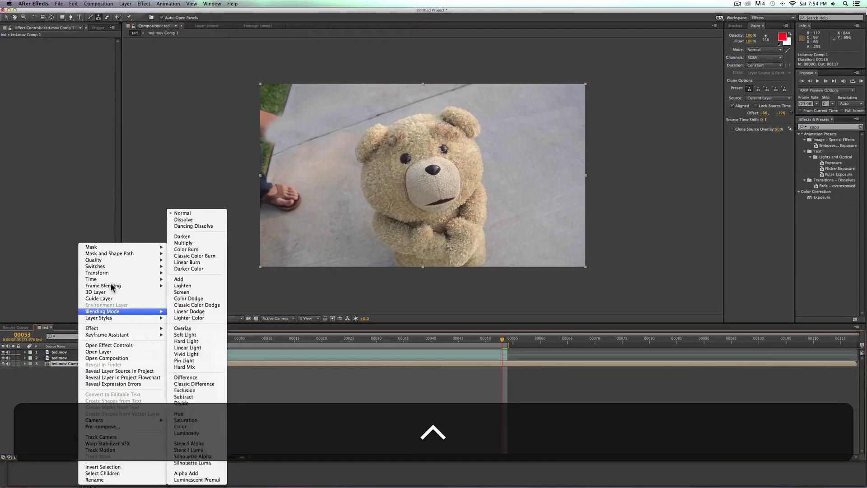
{"action": "mouse_move", "coordinate": [115, 279]}
{"action": "left_click", "coordinate": [189, 299]}
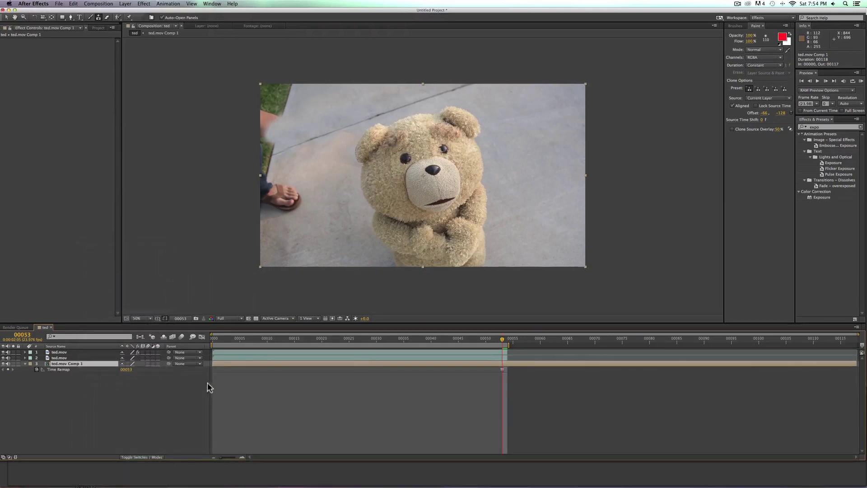
{"action": "left_click", "coordinate": [13, 364]}
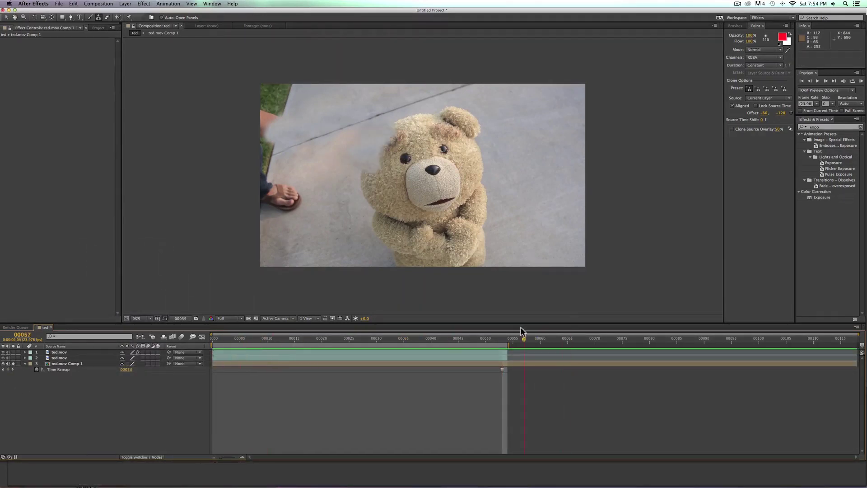
Paste the copied Corner Pin tracking data onto the frozen layer starting at frame 00000.
{"action": "left_click_drag", "start_coordinate": [519, 327], "coordinate": [203, 348]}
{"action": "key", "text": "super+z"}
{"action": "key", "text": "cmd+v"}
Play back the pinned clean plate on its own and with the other layers to check its motion.
{"action": "key", "text": "cmd+space"}
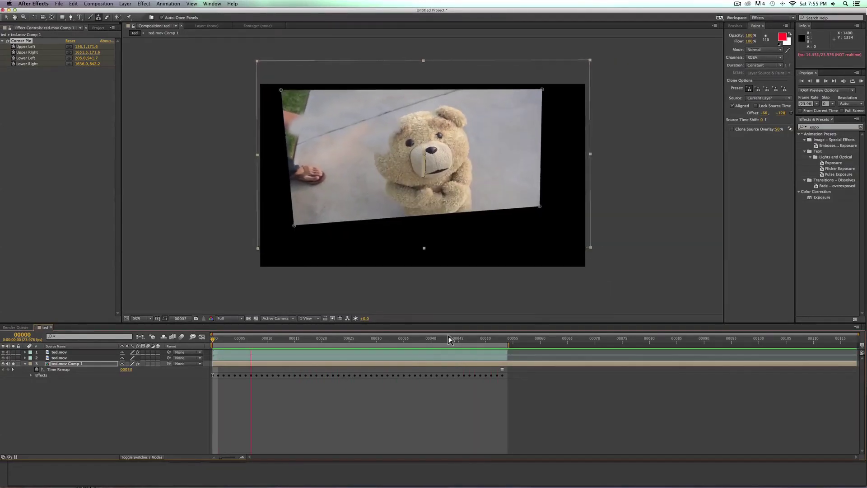
{"action": "key", "text": "space"}
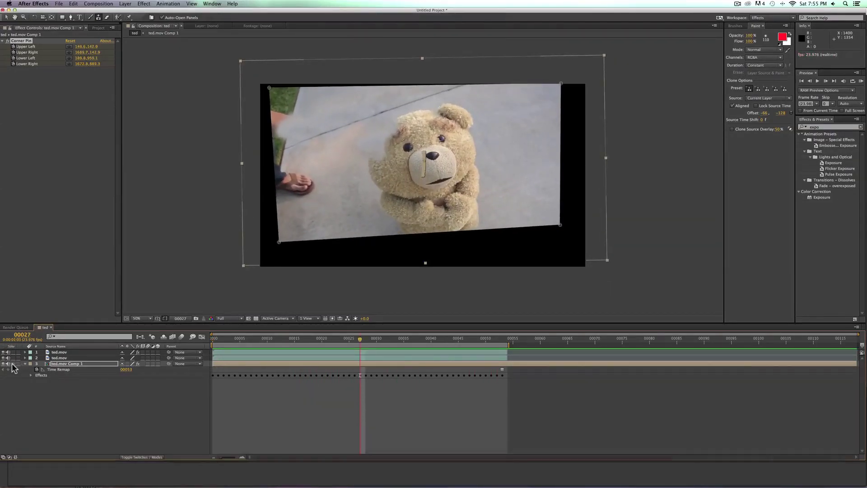
{"action": "key", "text": "space"}
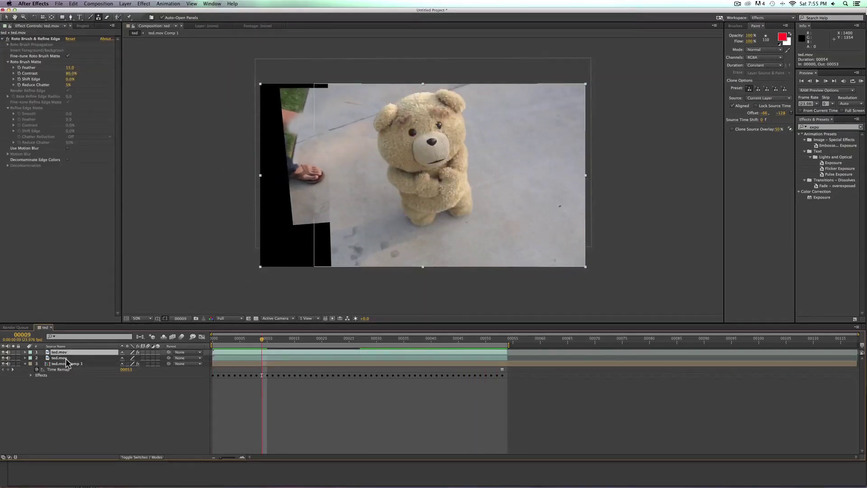
Set the mask on the second ted.mov layer to 25-pixel feather and -24-pixel expansion, and preview the blended edge.
{"action": "left_click", "coordinate": [69, 358]}
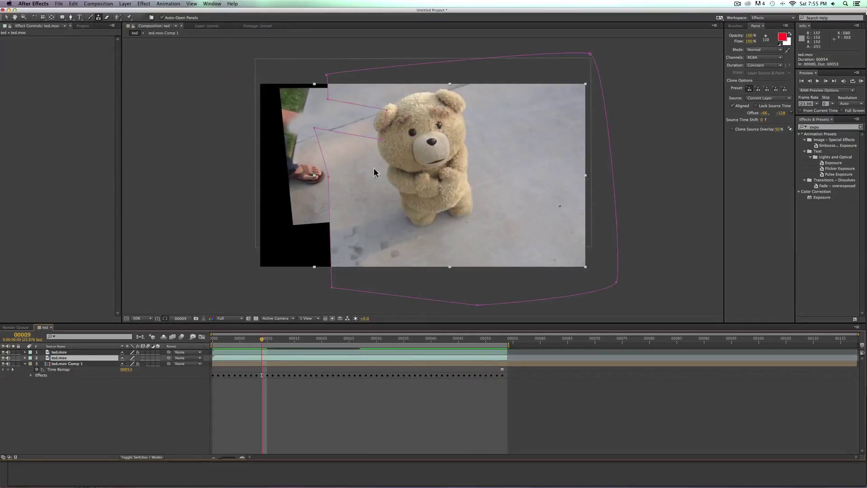
{"action": "key", "text": "space"}
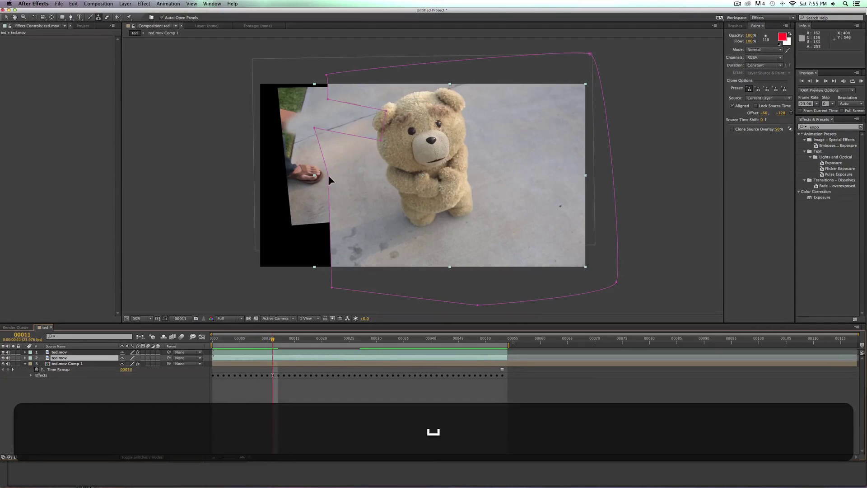
{"action": "left_click", "coordinate": [327, 175]}
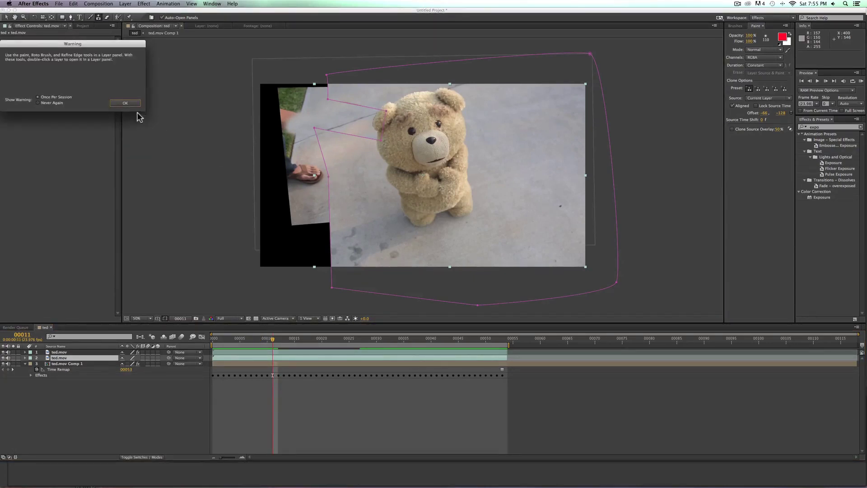
{"action": "left_click", "coordinate": [126, 102]}
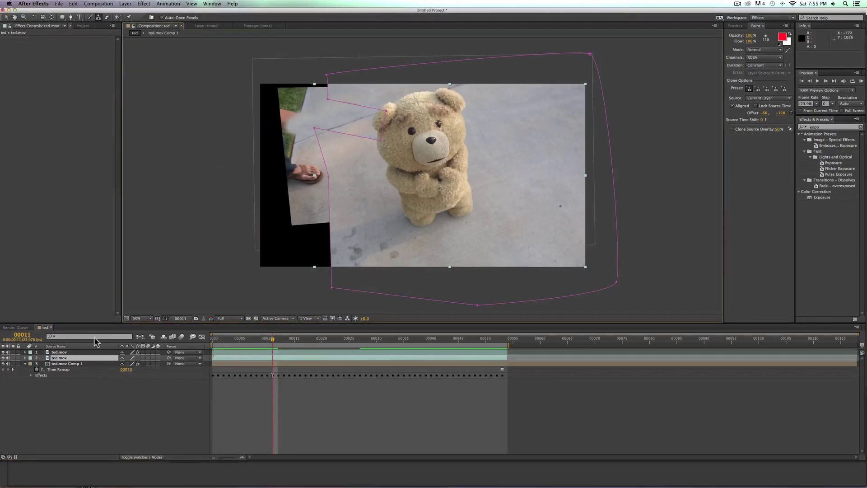
{"action": "key", "text": "m"}
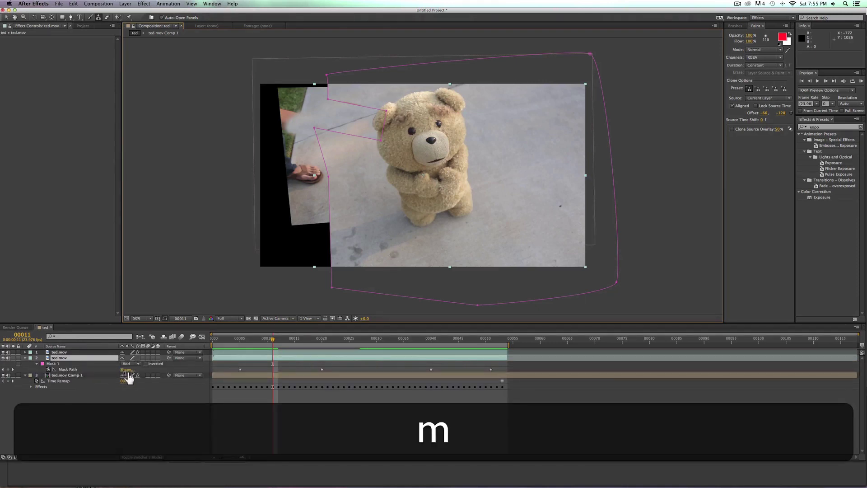
{"action": "key", "text": "m"}
{"action": "key", "text": "m"}
{"action": "left_click_drag", "start_coordinate": [129, 375], "coordinate": [110, 422]}
{"action": "left_click", "coordinate": [137, 438]}
{"action": "key", "text": "space"}
{"action": "left_click", "coordinate": [110, 422]}
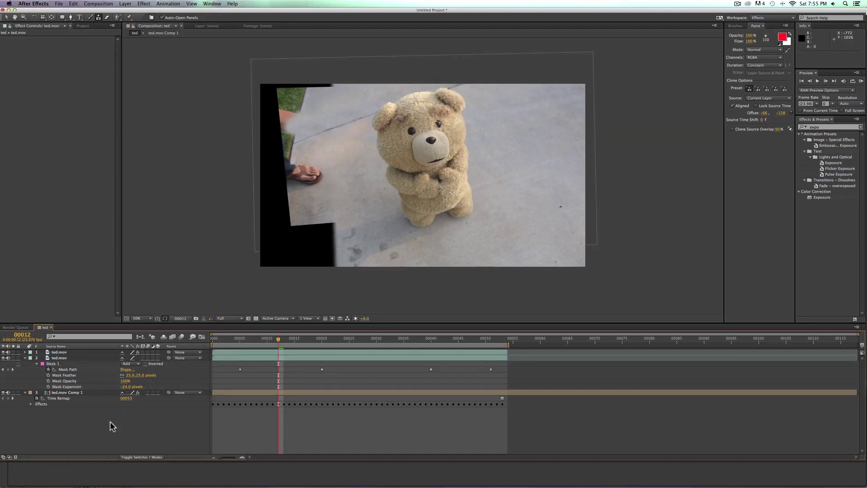
{"action": "key", "text": "space"}
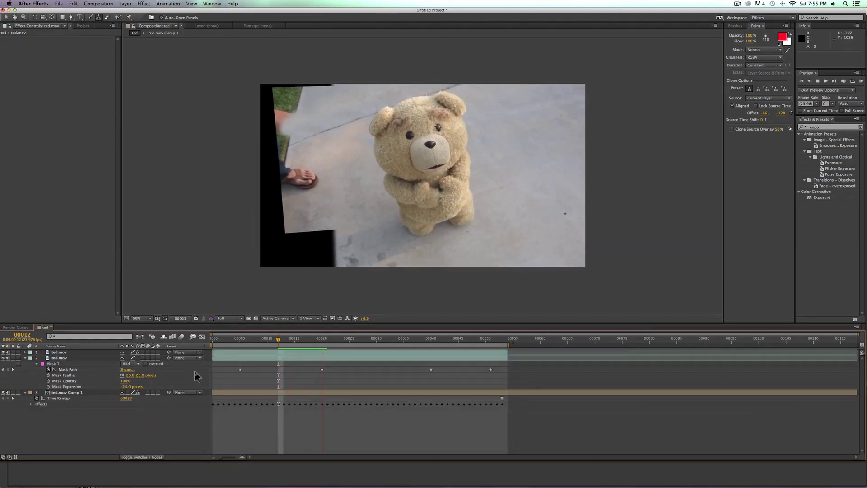
{"action": "key", "text": "space"}
Draw two more Pen masks on the second ted.mov layer that bring back the original footage in the frame's upper-left and lower-left corners.
{"action": "left_click", "coordinate": [53, 363]}
{"action": "key", "text": "h"}
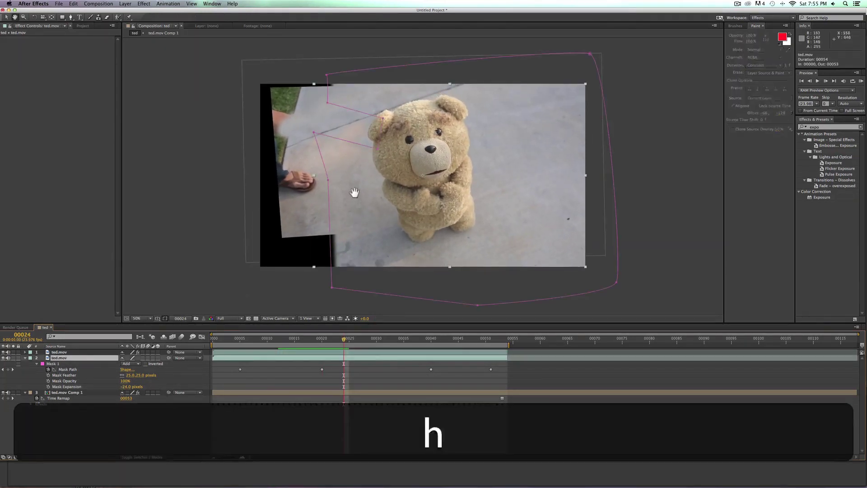
{"action": "key", "text": "g"}
{"action": "left_click", "coordinate": [359, 179]}
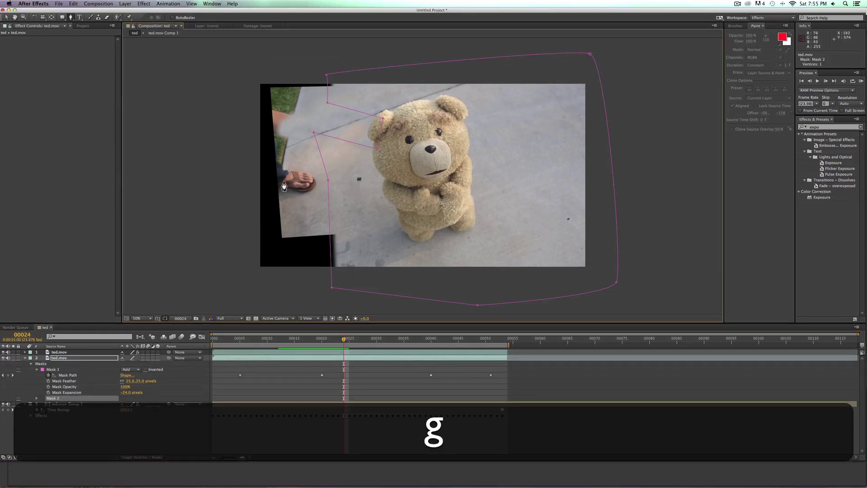
{"action": "left_click_drag", "start_coordinate": [283, 181], "coordinate": [264, 184]}
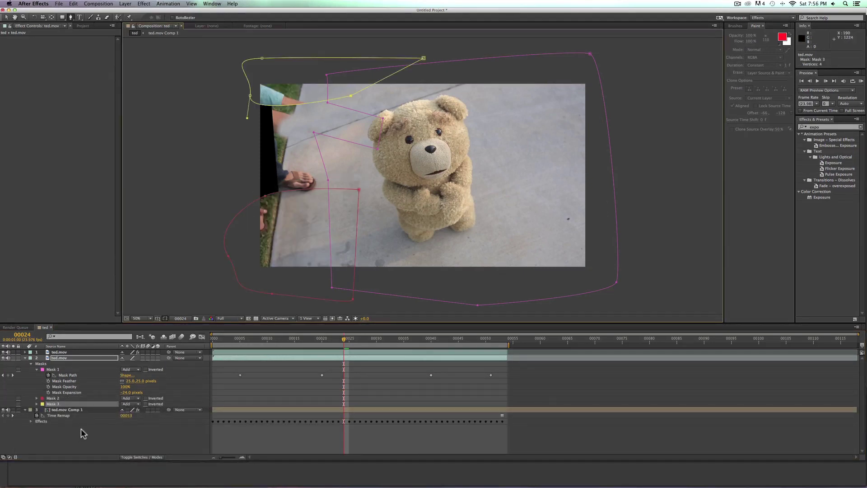
{"action": "left_click", "coordinate": [82, 433]}
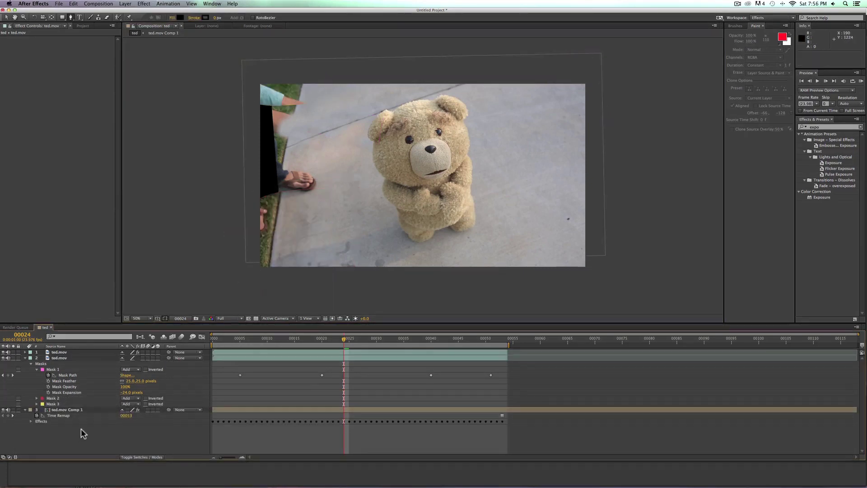
{"action": "key", "text": "space"}
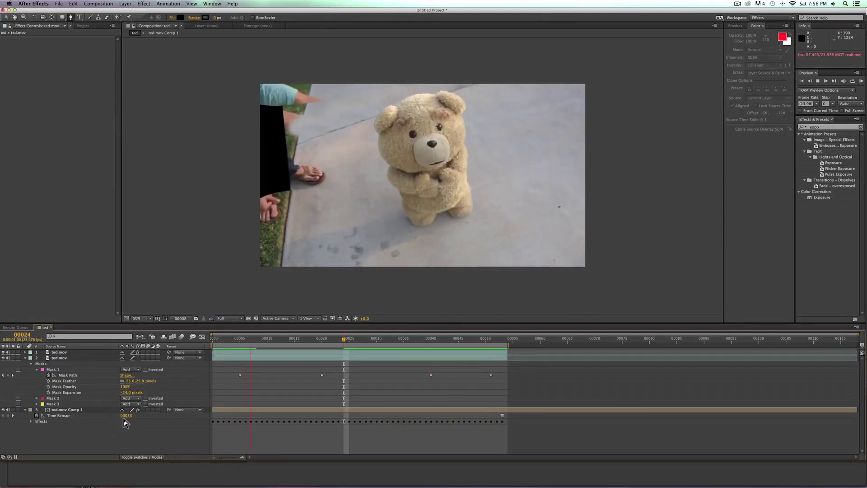
{"action": "key", "text": "space"}
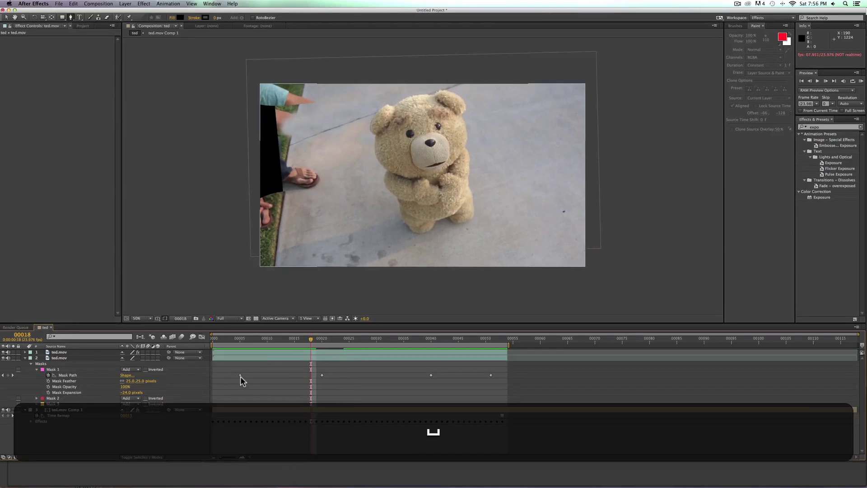
Pre-compose all three layers of the ted composition into Pre-comp 1.
{"action": "key", "text": "super+a"}
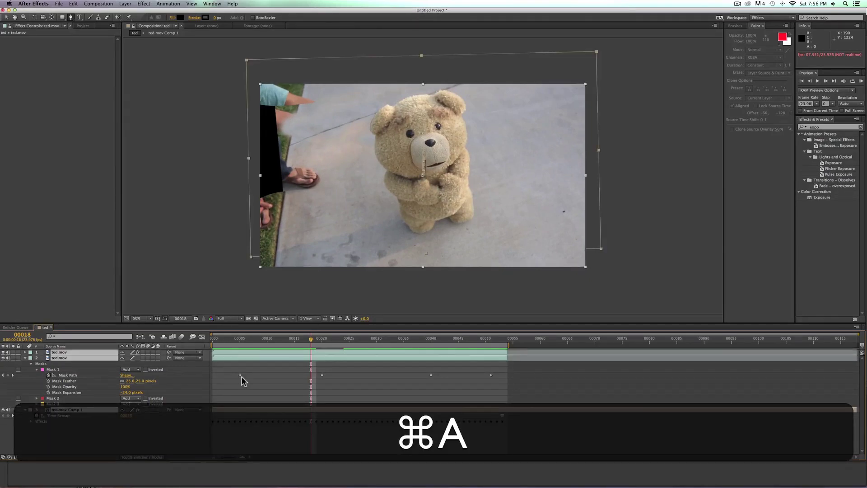
{"action": "key", "text": "super+shift+c"}
{"action": "key", "text": "Return"}
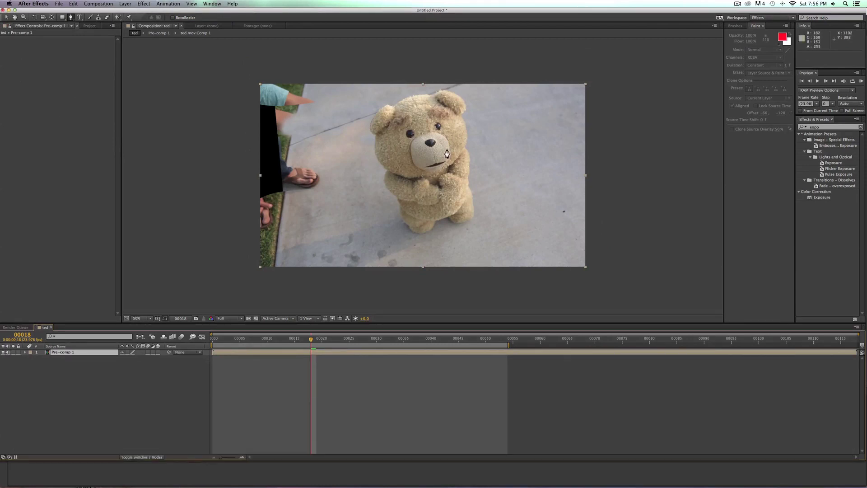
Resize the ted composition to 1000 x 1000 px to crop around the bear, and play back the result.
{"action": "key", "text": "super+k"}
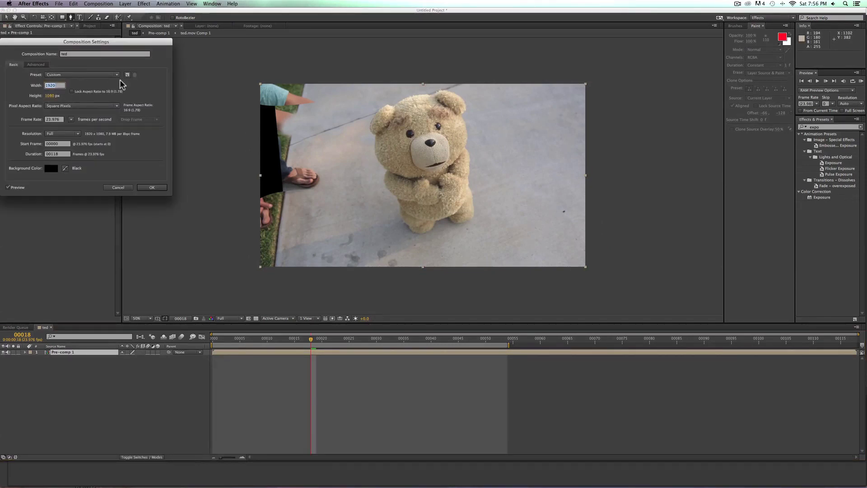
{"action": "type", "text": "1000"}
{"action": "key", "text": "Tab"}
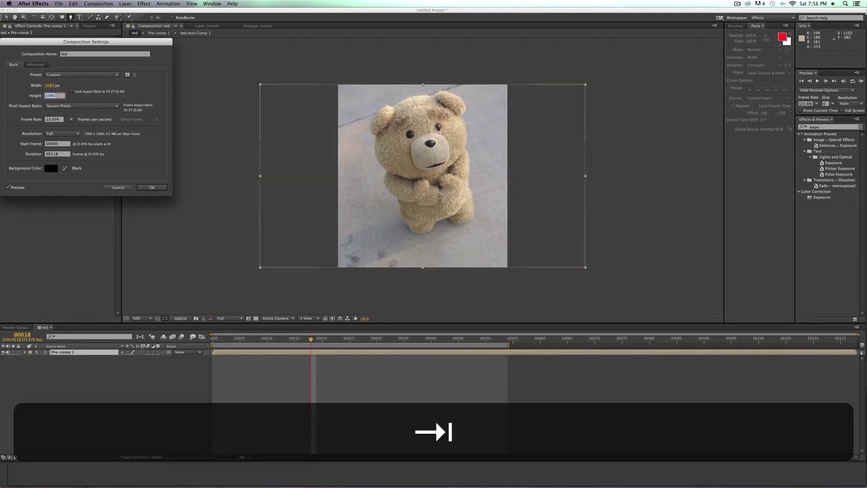
{"action": "type", "text": "1000"}
{"action": "key", "text": "Return"}
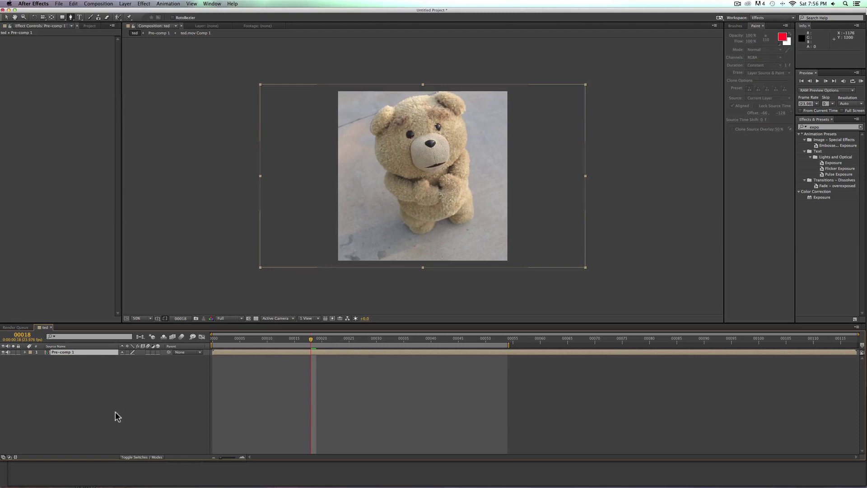
{"action": "key", "text": "space"}
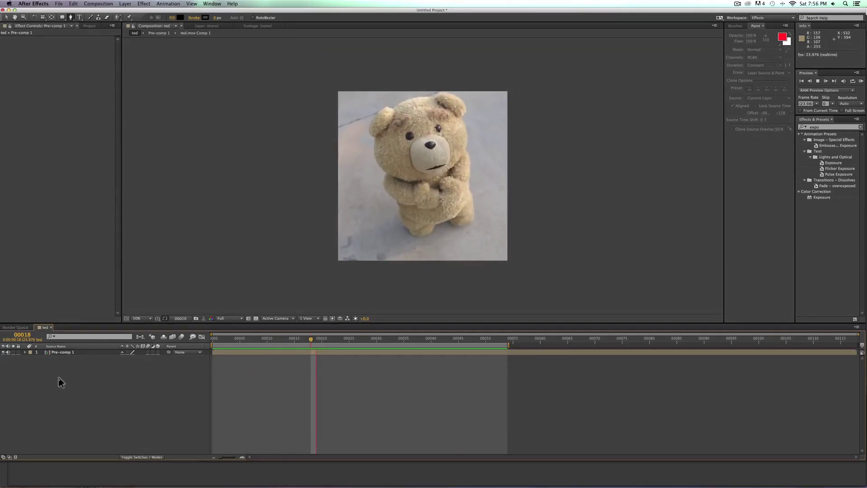
{"action": "key", "text": "space"}
Inside Pre-comp 1, set the Roto Brush matte's Shift Edge to -25% on the uppermost ted.mov layer.
{"action": "double_click", "coordinate": [62, 352]}
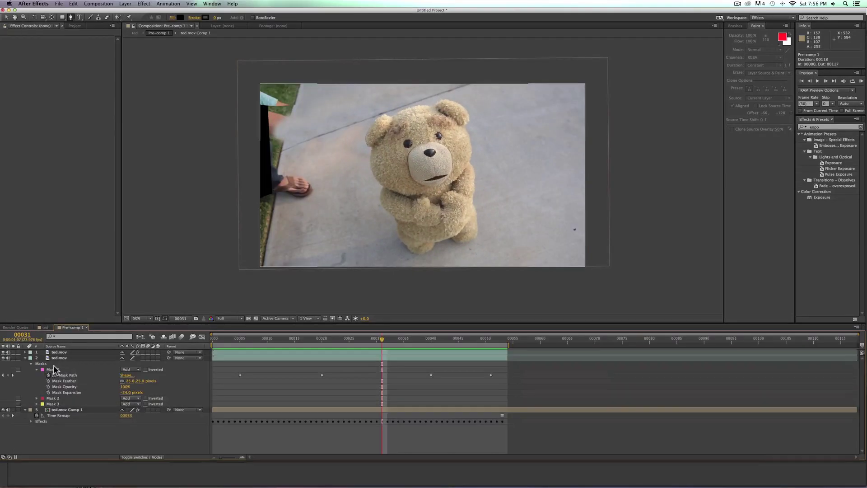
{"action": "left_click", "coordinate": [58, 358]}
{"action": "left_click", "coordinate": [60, 352]}
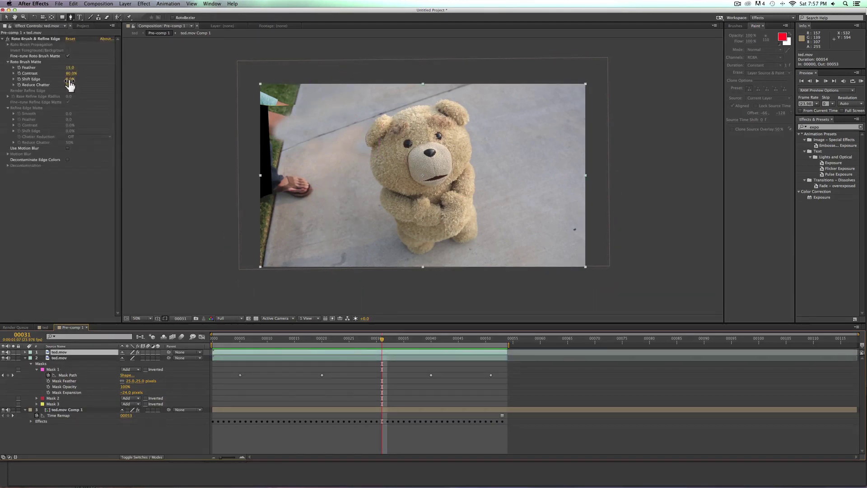
{"action": "left_click_drag", "start_coordinate": [69, 79], "coordinate": [56, 79]}
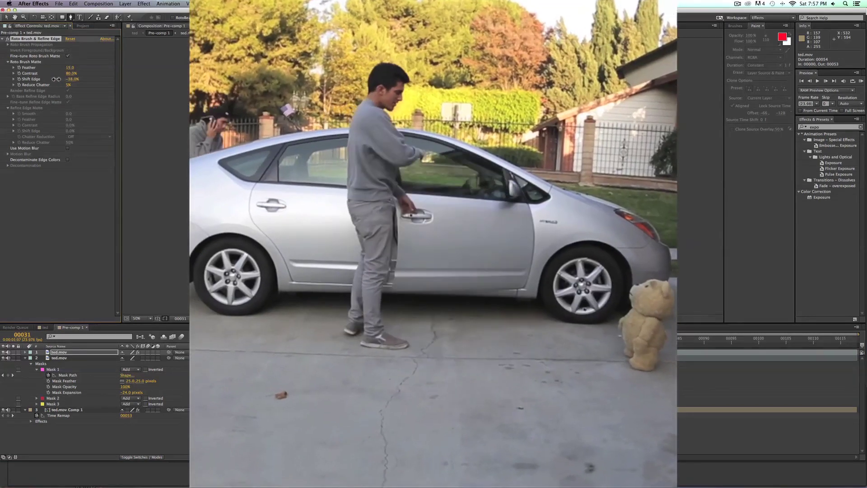
Return to the ted composition and play back the cropped, finished shot.
{"action": "left_click", "coordinate": [135, 33]}
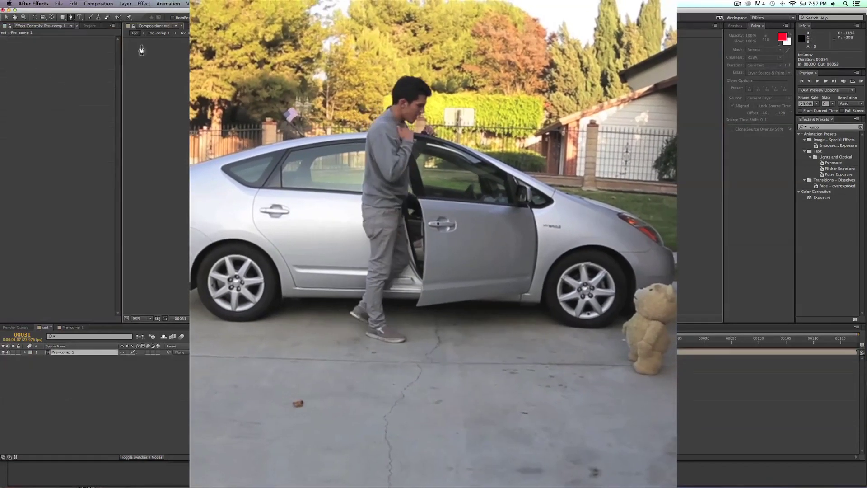
{"action": "key", "text": "space"}
{"action": "key", "text": "g"}
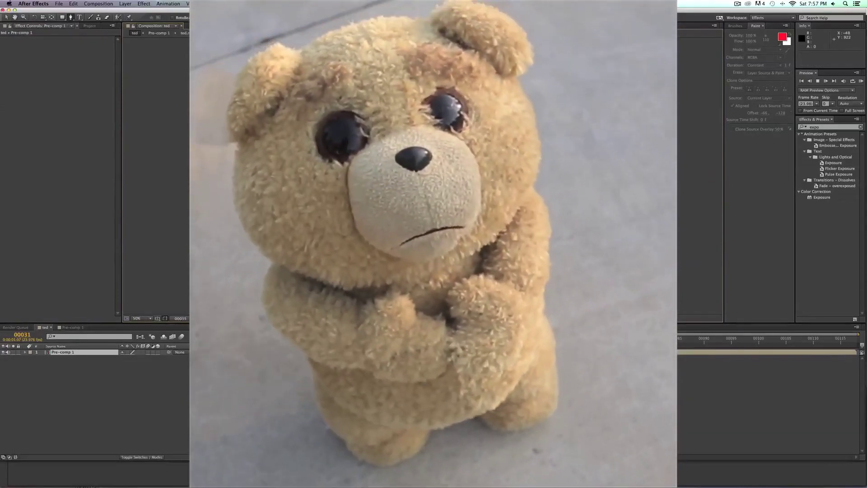